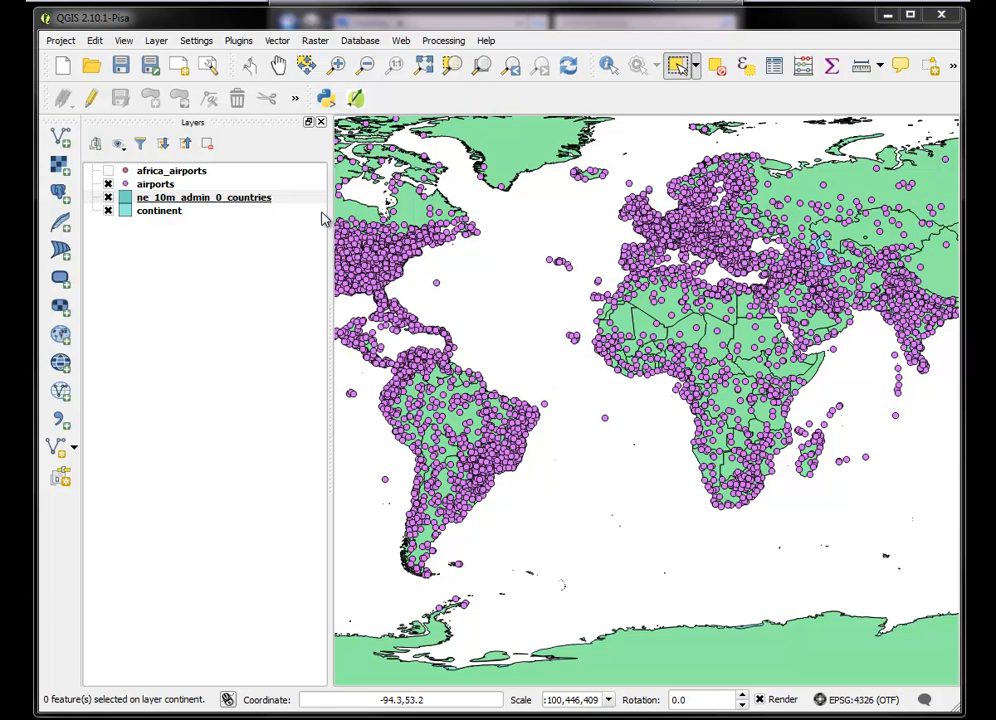
Show the africa_airports layer and zoom the map to its extent
left_click(108, 171)
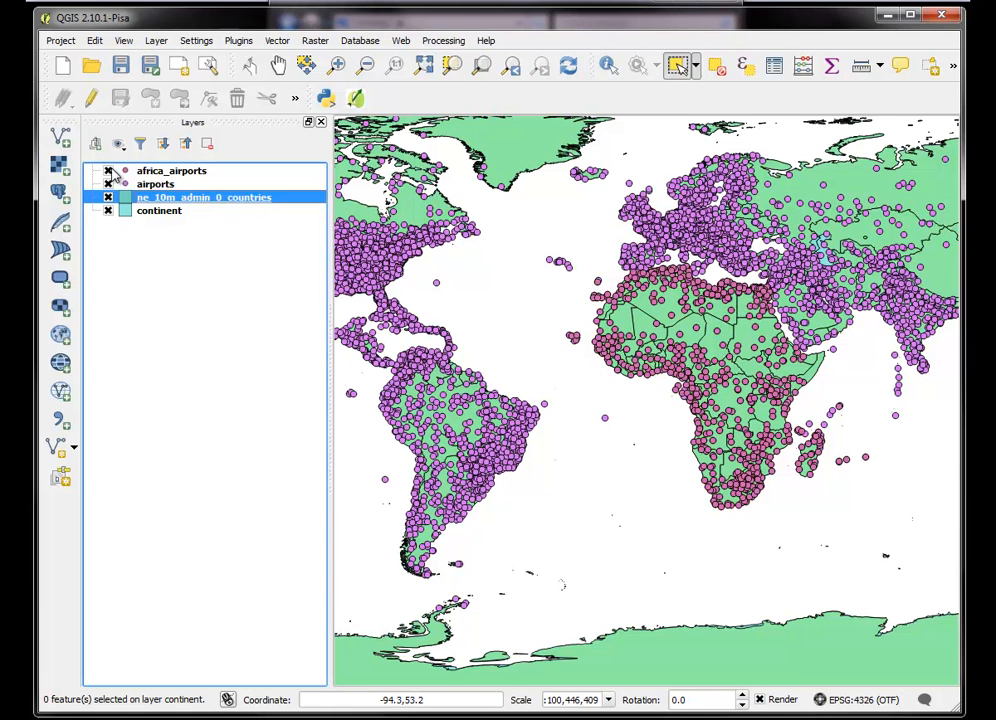
right_click(160, 173)
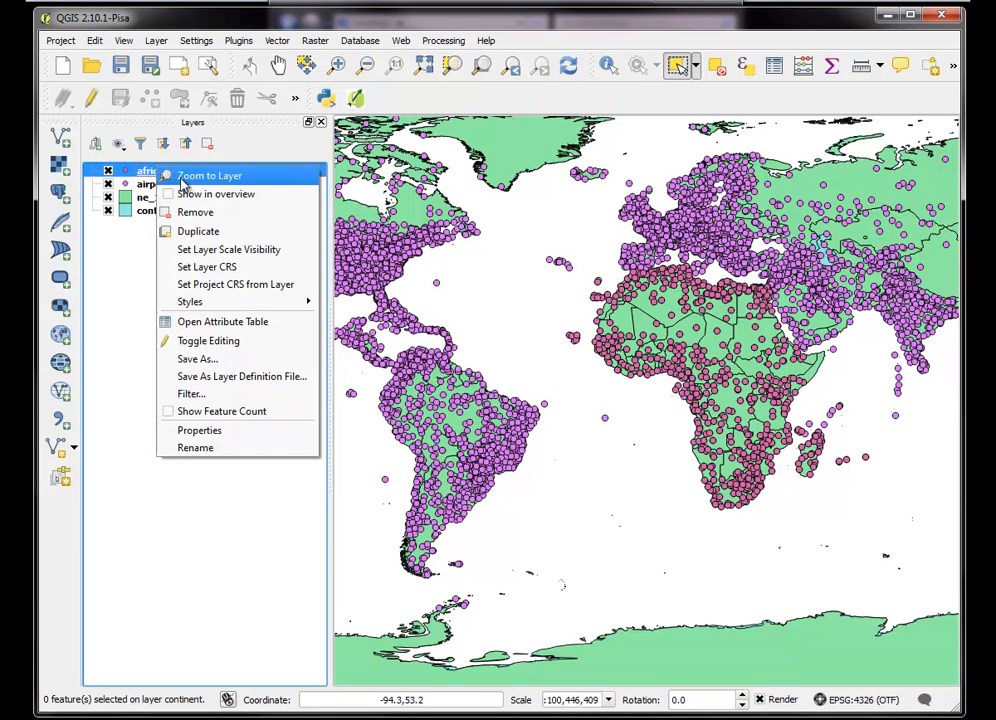
mouse_move(216, 304)
left_click(205, 177)
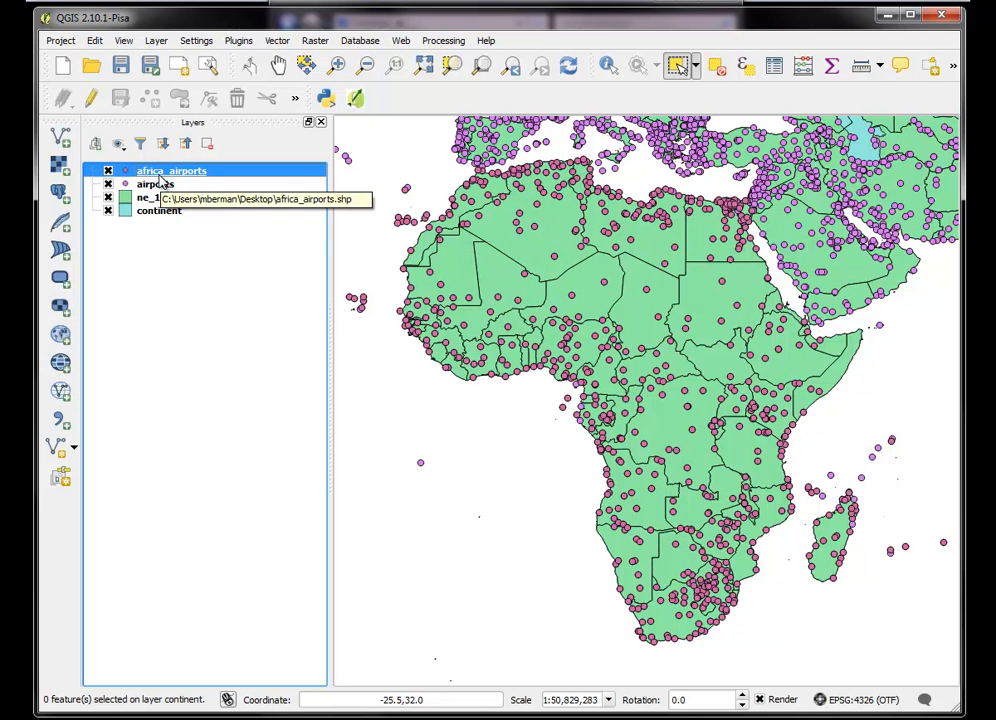
Hide the africa_airports, airports and ne_10m_admin_0_countries layers so only the continent layer is displayed
left_click(108, 171)
left_click(108, 184)
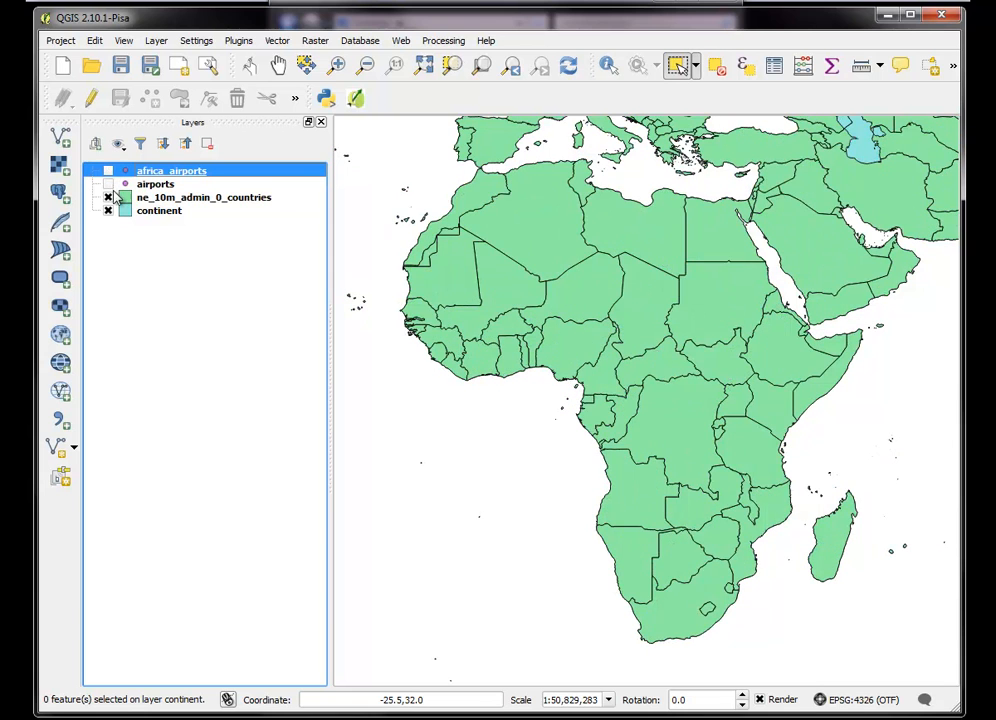
left_click(108, 197)
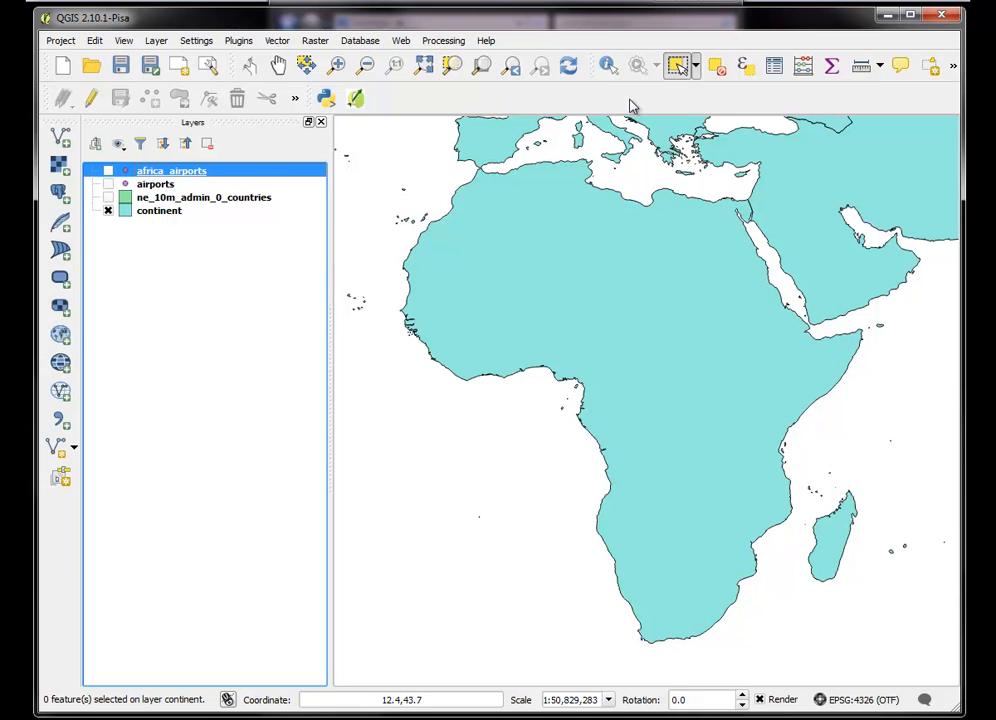
Select the Africa polygon in the continent layer and turn the ne_10m_admin_0_countries layer back on
left_click(172, 214)
left_click(644, 243)
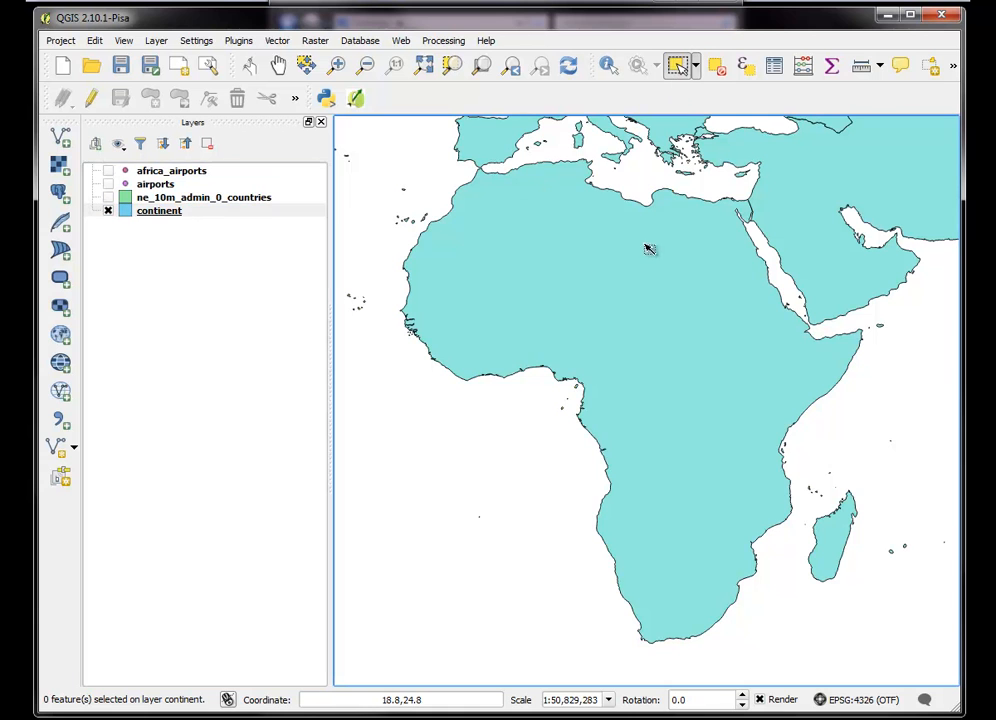
left_click(108, 198)
Select by location the ne_10m_admin_0_countries features that intersect only the selected features of the continent layer, creating a new selection
left_click(275, 42)
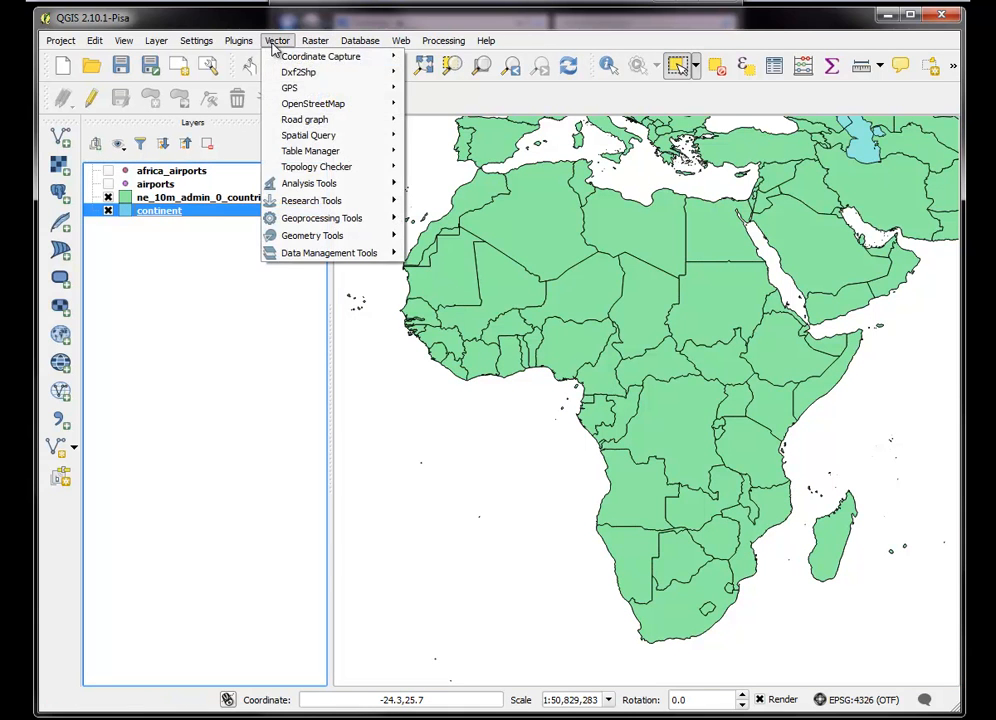
mouse_move(325, 201)
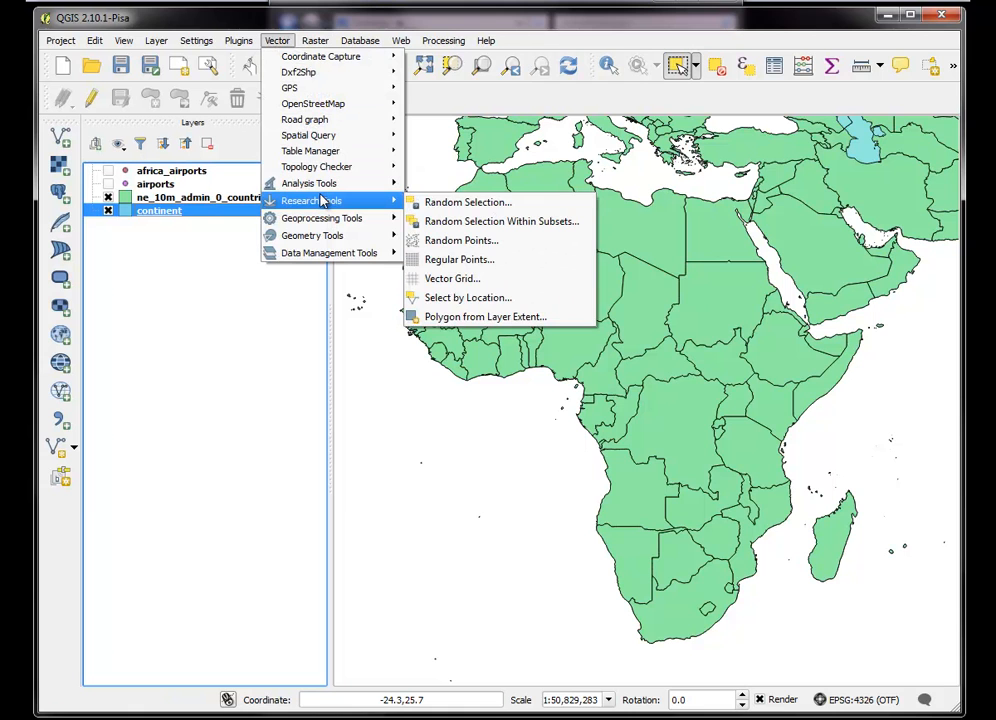
left_click(466, 297)
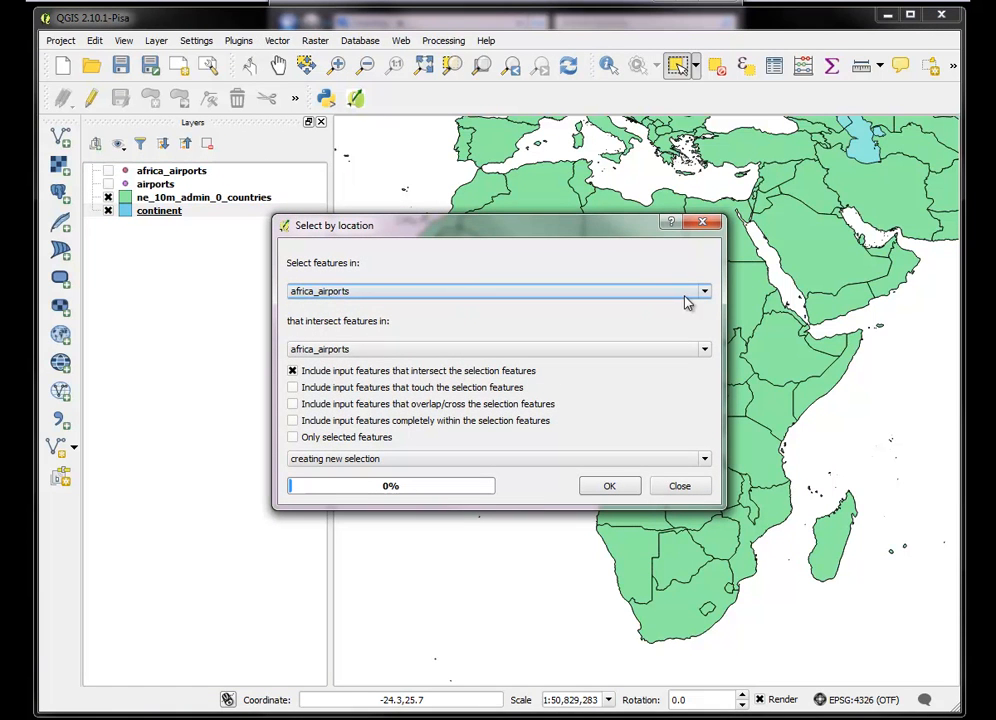
left_click(703, 292)
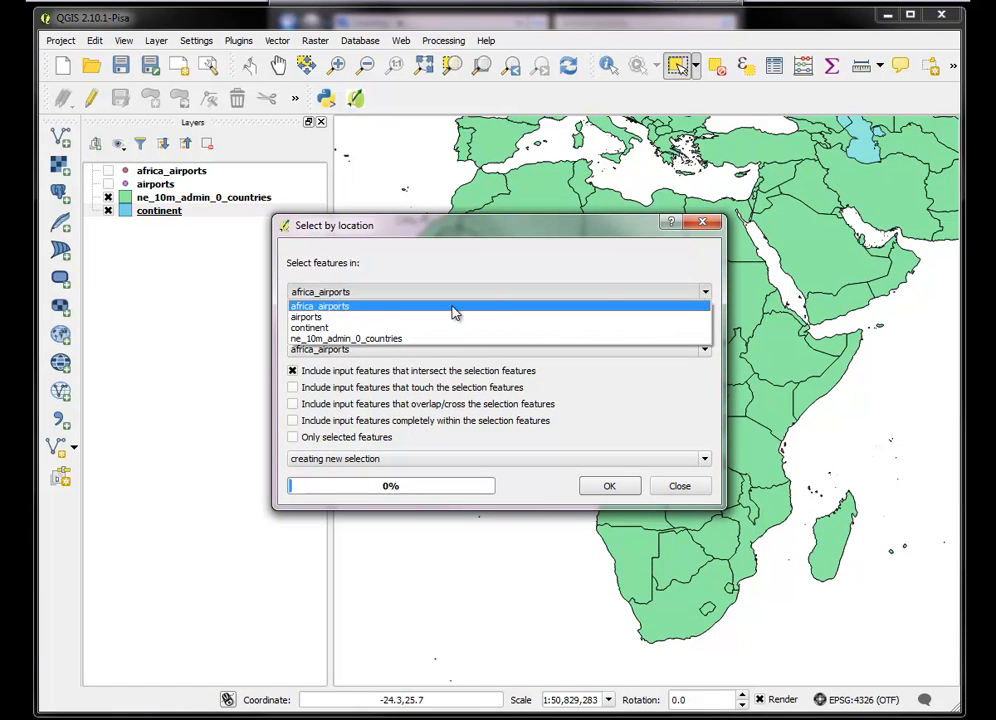
left_click(393, 341)
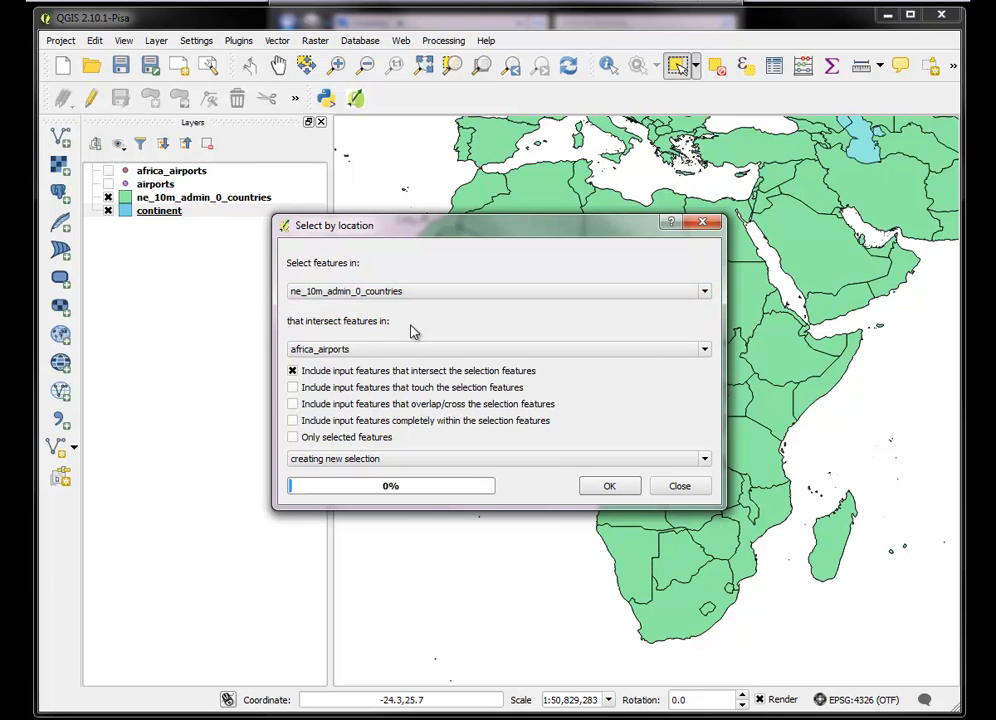
left_click(706, 350)
left_click(443, 388)
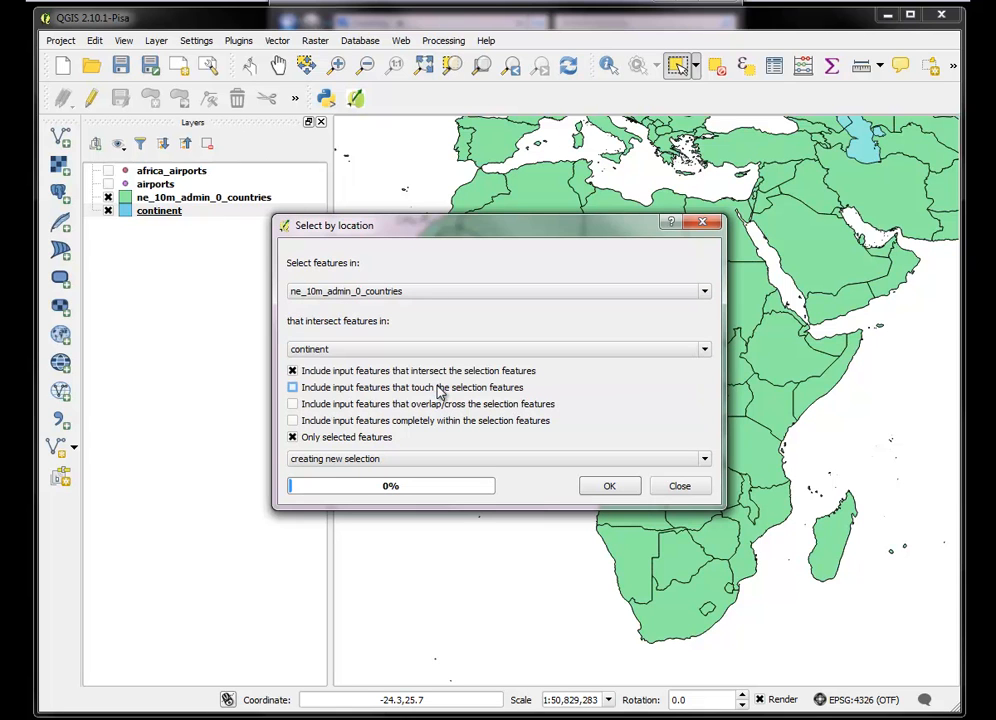
left_click(609, 487)
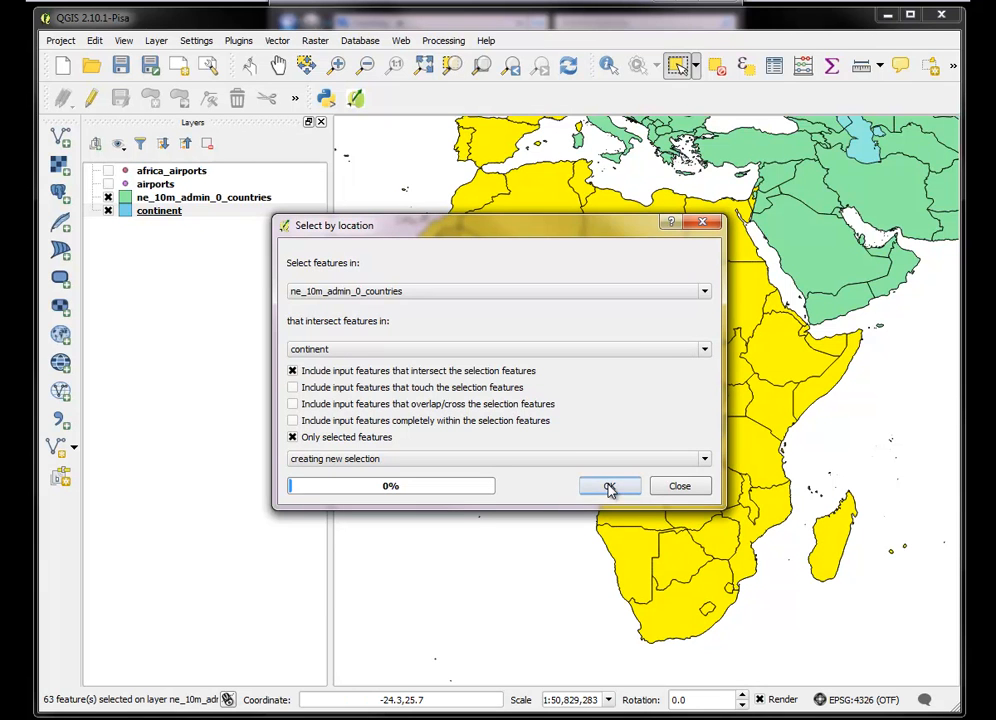
left_click(680, 487)
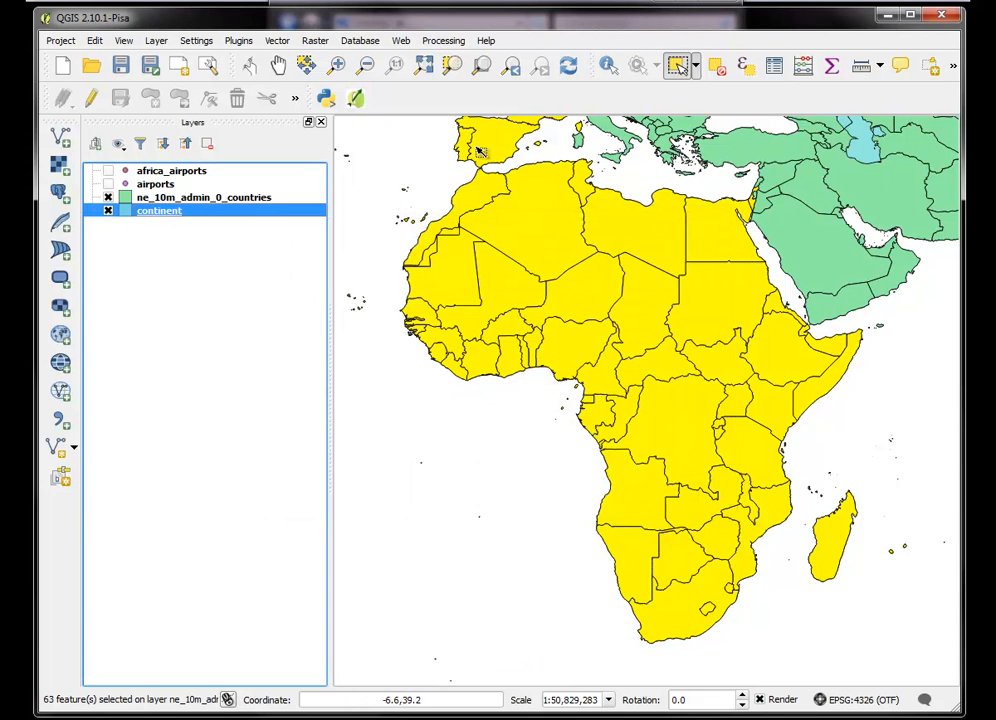
Remove France, Spain and Portugal from the selection in the ne_10m_admin_0_countries layer
left_click(367, 67)
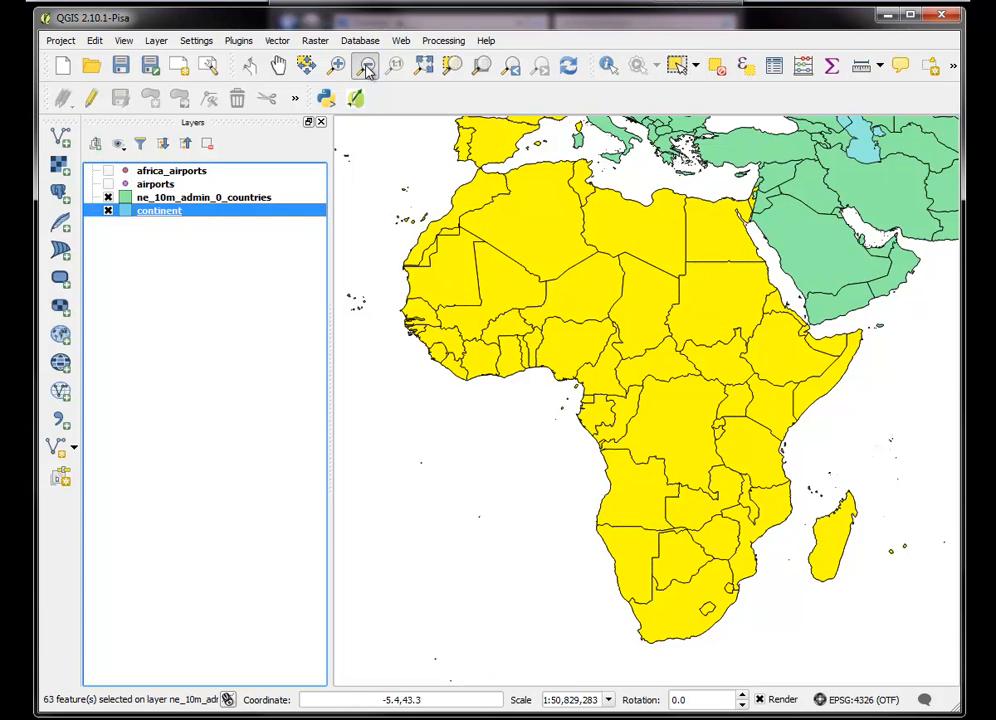
left_click(466, 446)
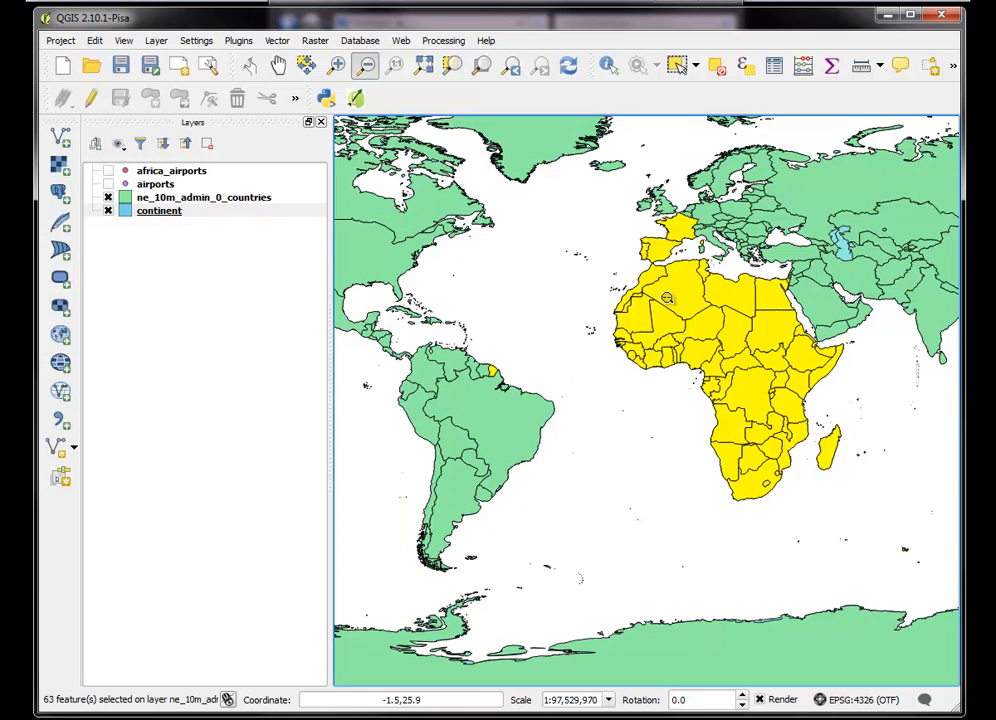
left_click(236, 201)
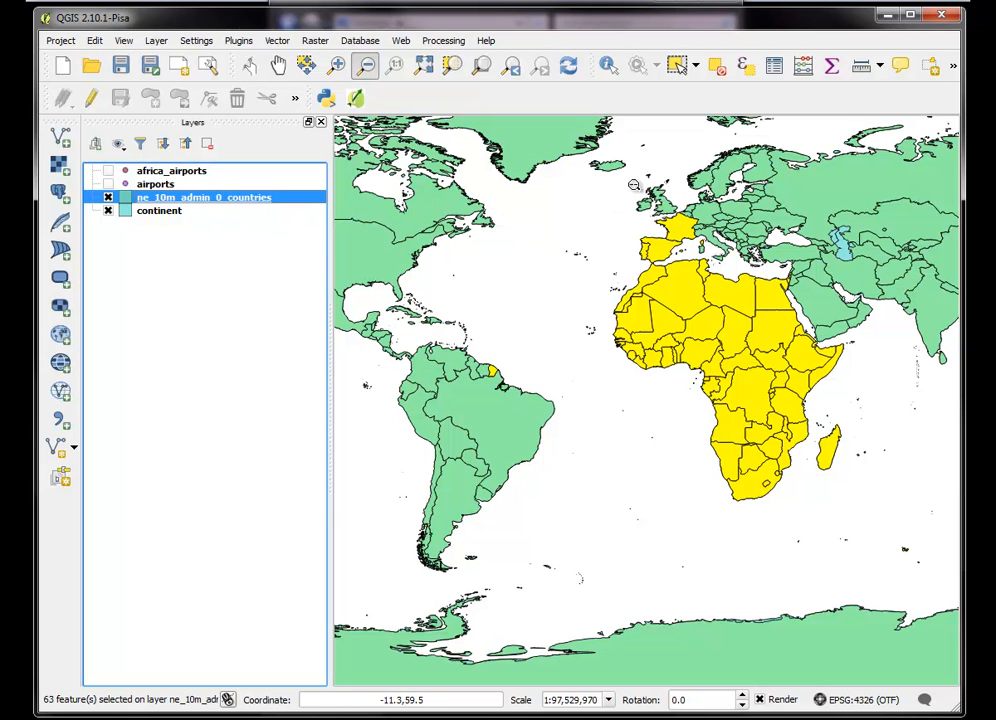
left_click(677, 66)
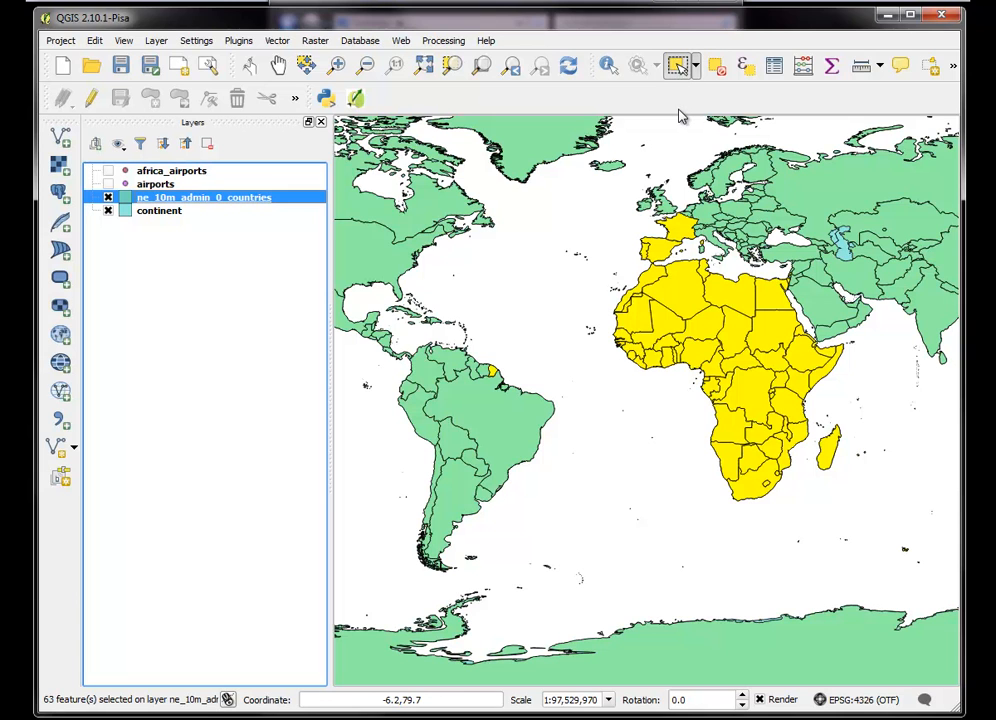
left_click(682, 232, "ctrl")
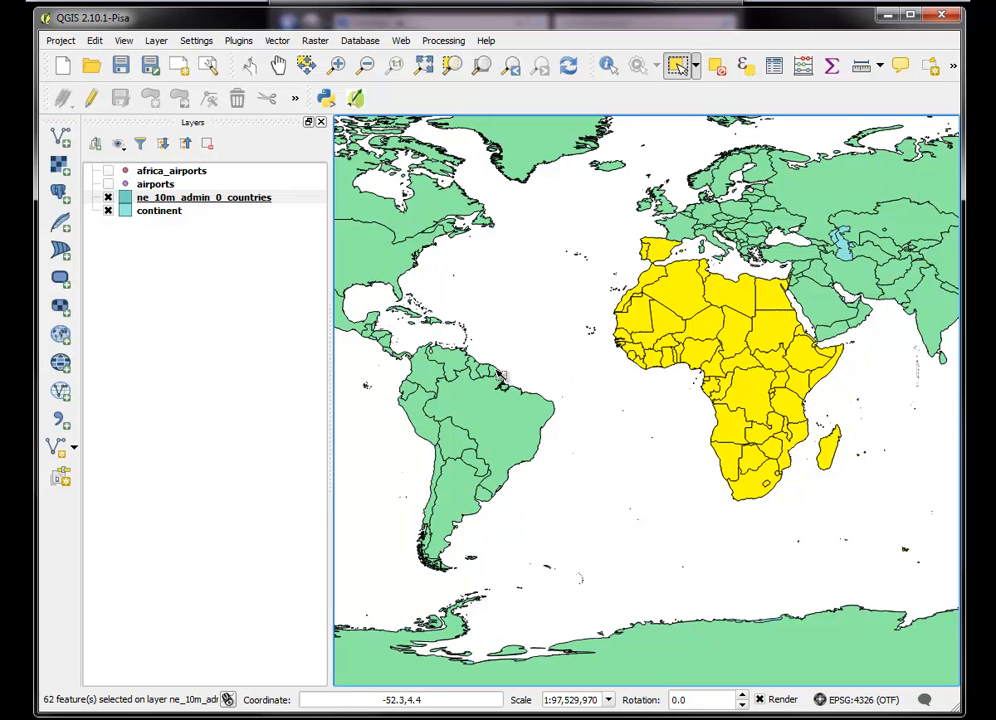
left_click(662, 255, "ctrl")
left_click(644, 253, "ctrl")
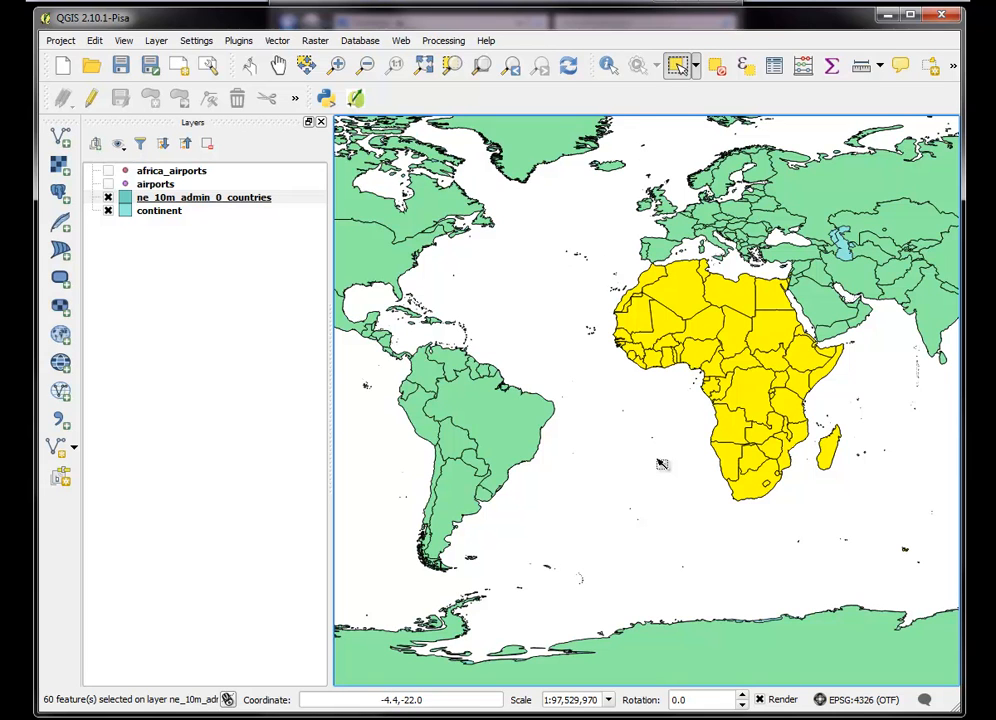
Set up an ESRI Shapefile export of the ne_10m_admin_0_countries layer to the Desktop, with the file name africa_states.shp
left_click(221, 203)
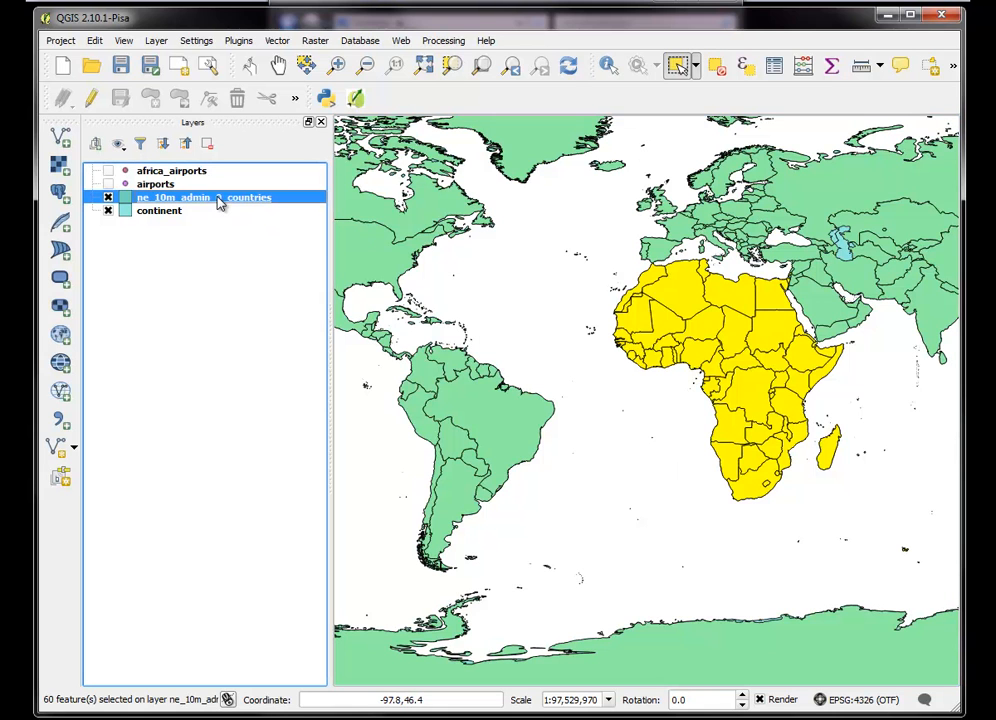
right_click(221, 203)
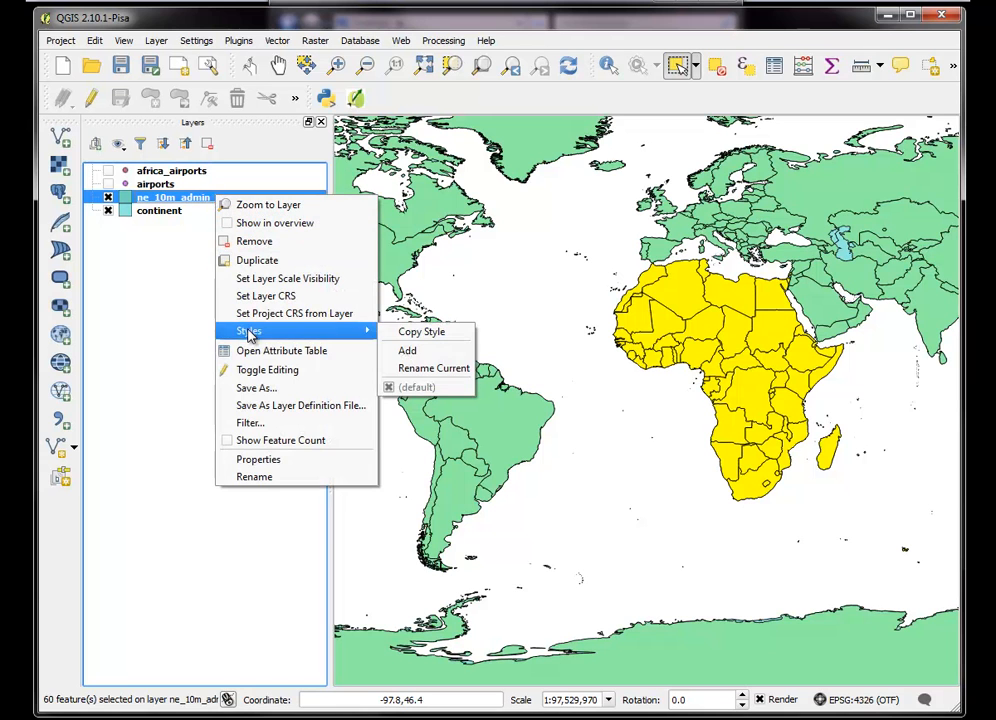
left_click(256, 390)
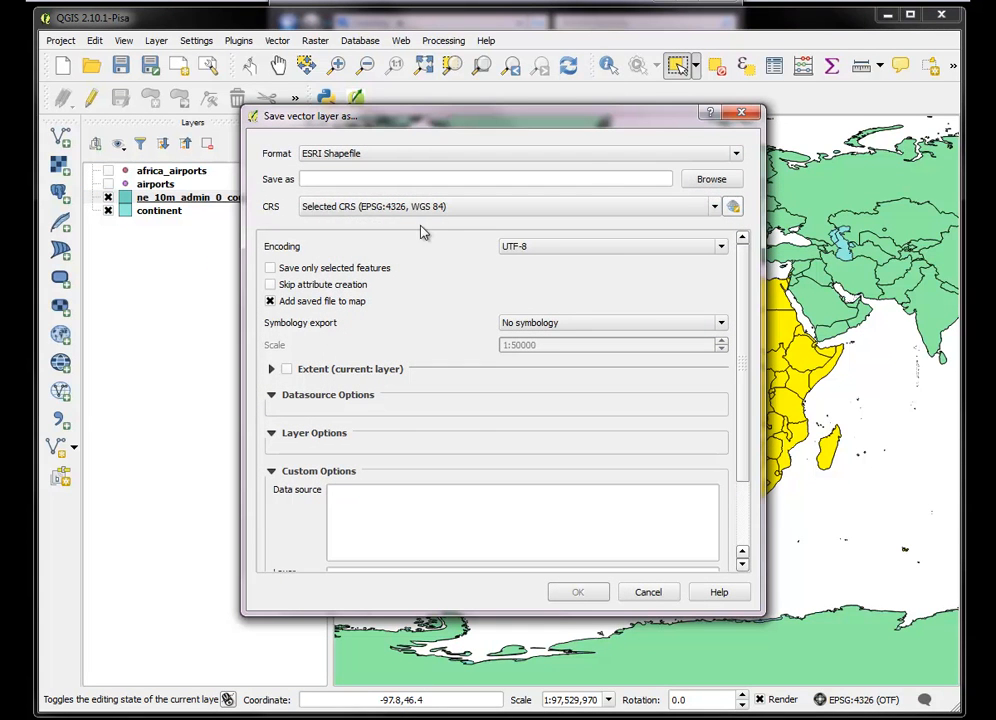
left_click(712, 180)
left_click(356, 408)
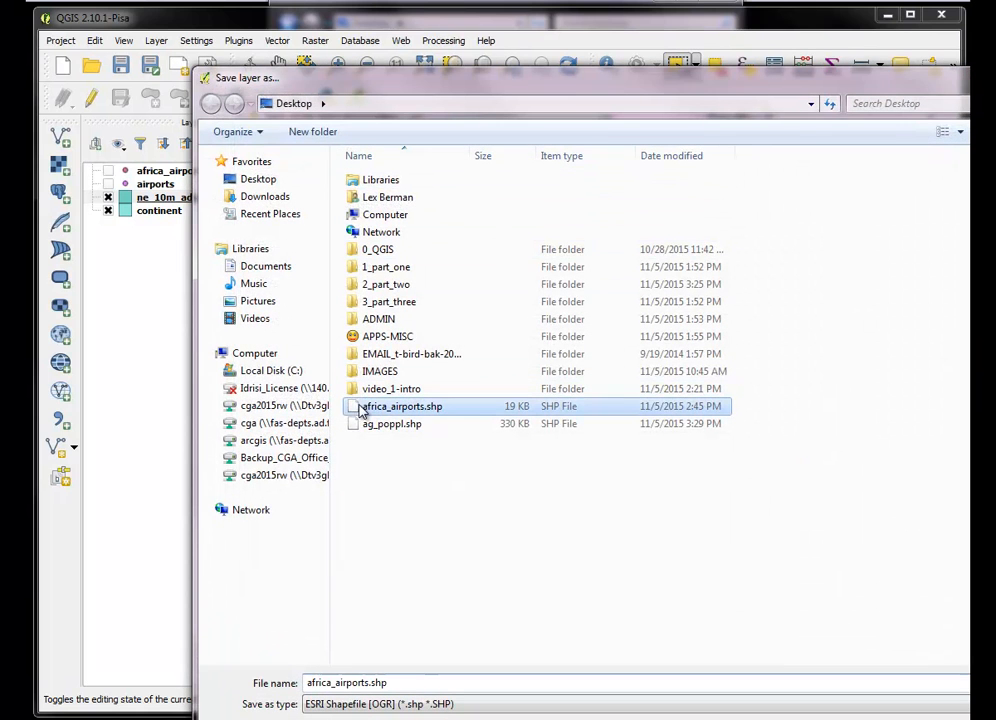
double_click(370, 682)
left_click(371, 682)
key("BackSpace")
key("BackSpace")
key("BackSpace")
key("BackSpace")
key("BackSpace")
key("BackSpace")
key("BackSpace")
key("BackSpace")
type("states")
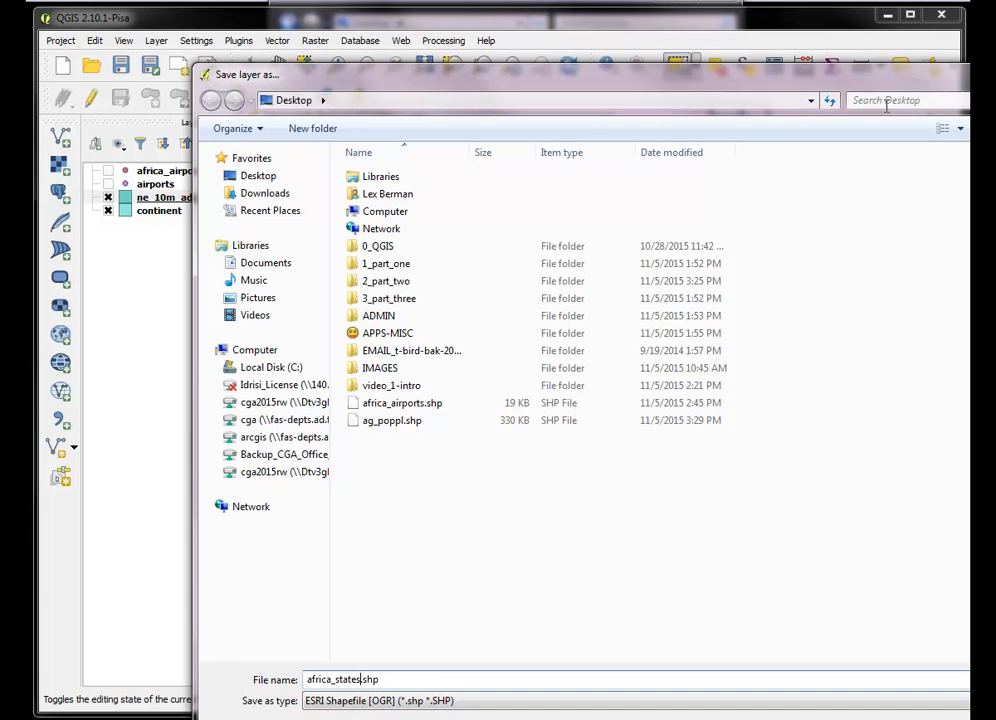
left_click_drag(880, 82, 788, 23)
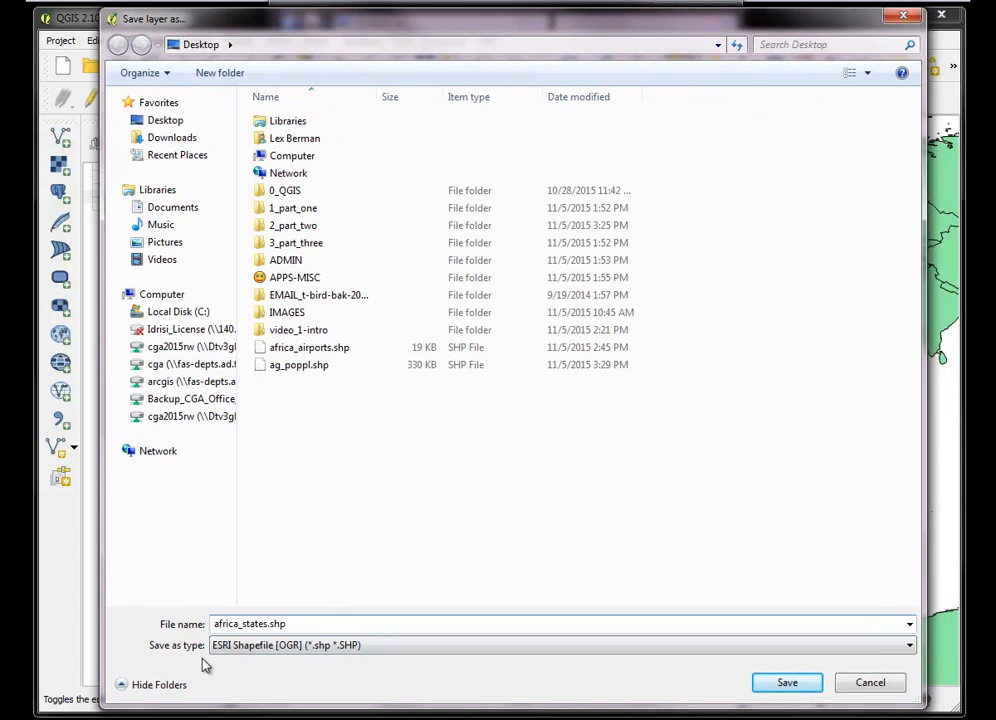
left_click(786, 683)
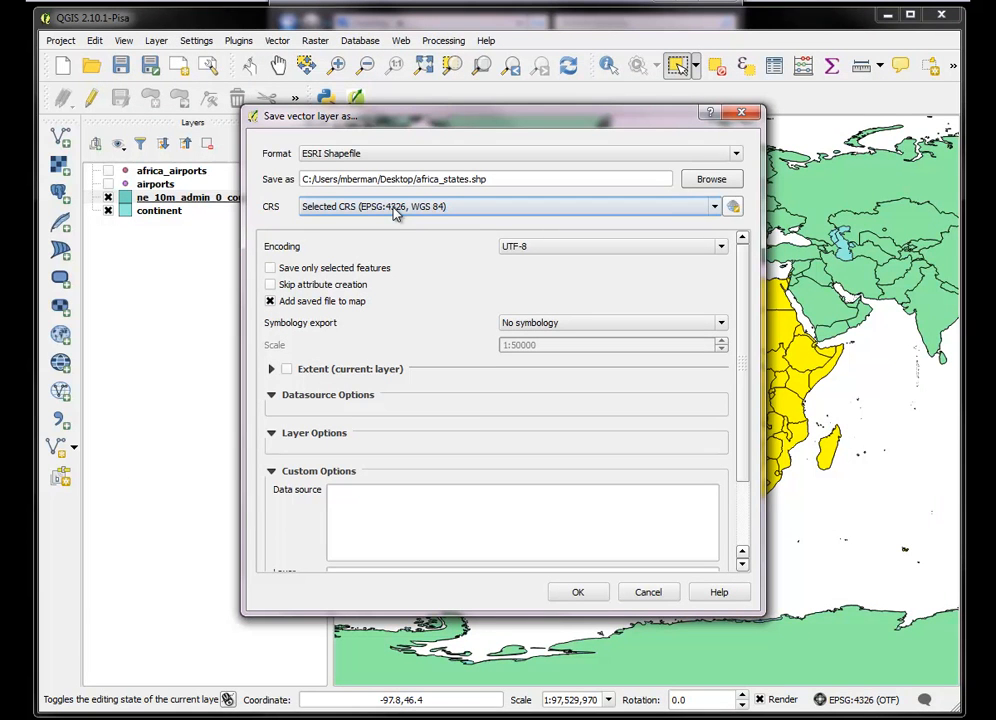
Limit the export to selected features, set its CRS to World_Gall_Stereographic (EPSG:54016), and save the shapefile
left_click(270, 268)
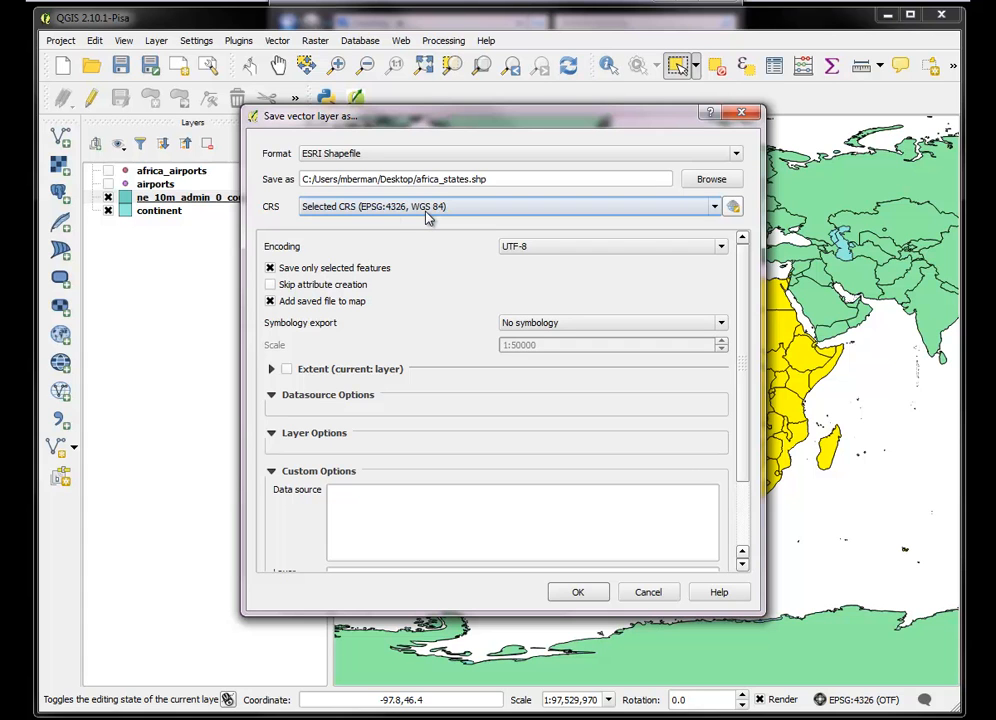
left_click(716, 210)
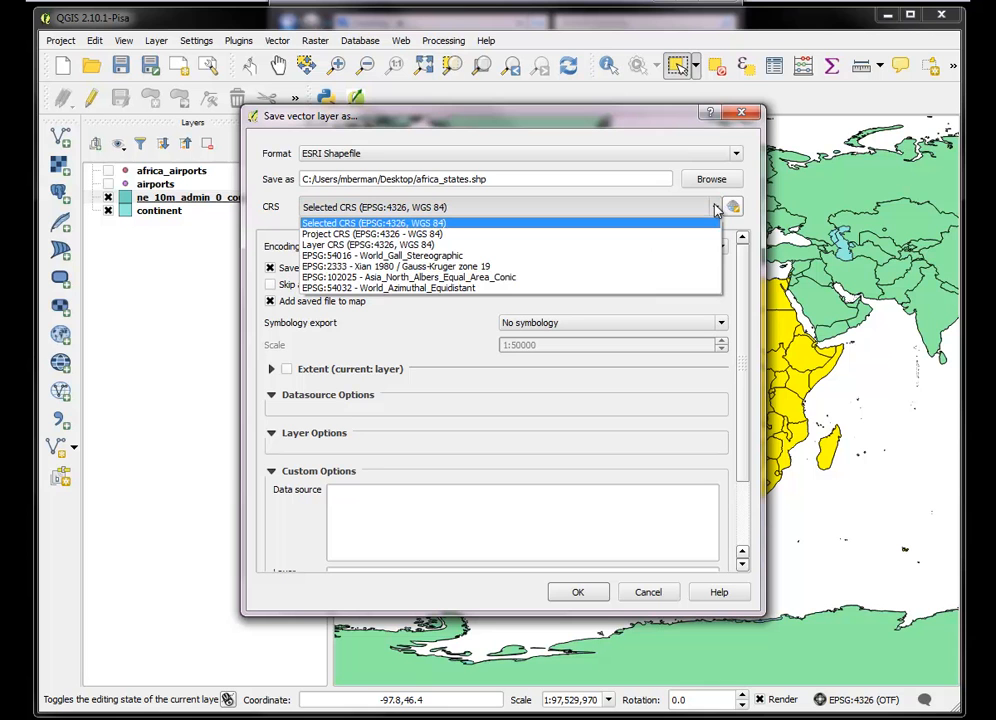
left_click(731, 209)
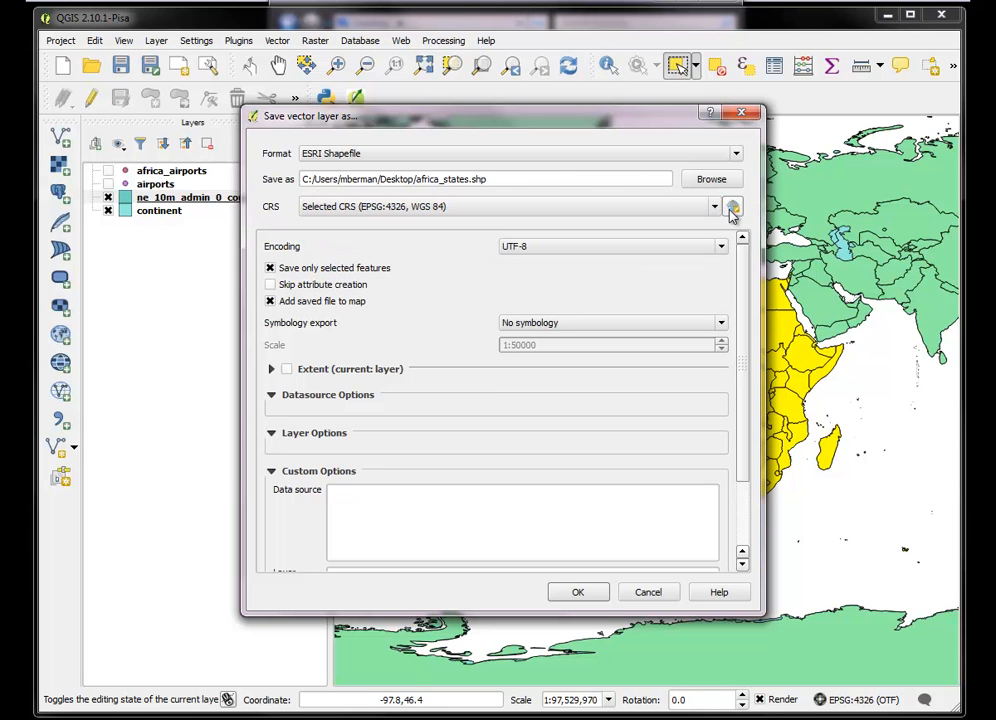
left_click(733, 209)
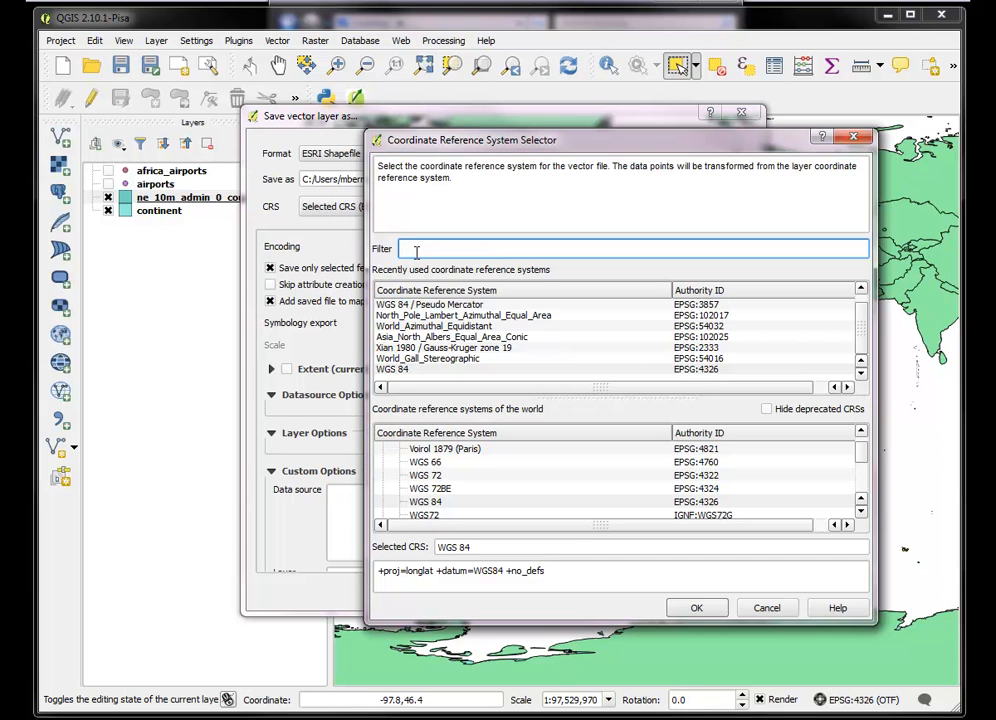
type("Gall")
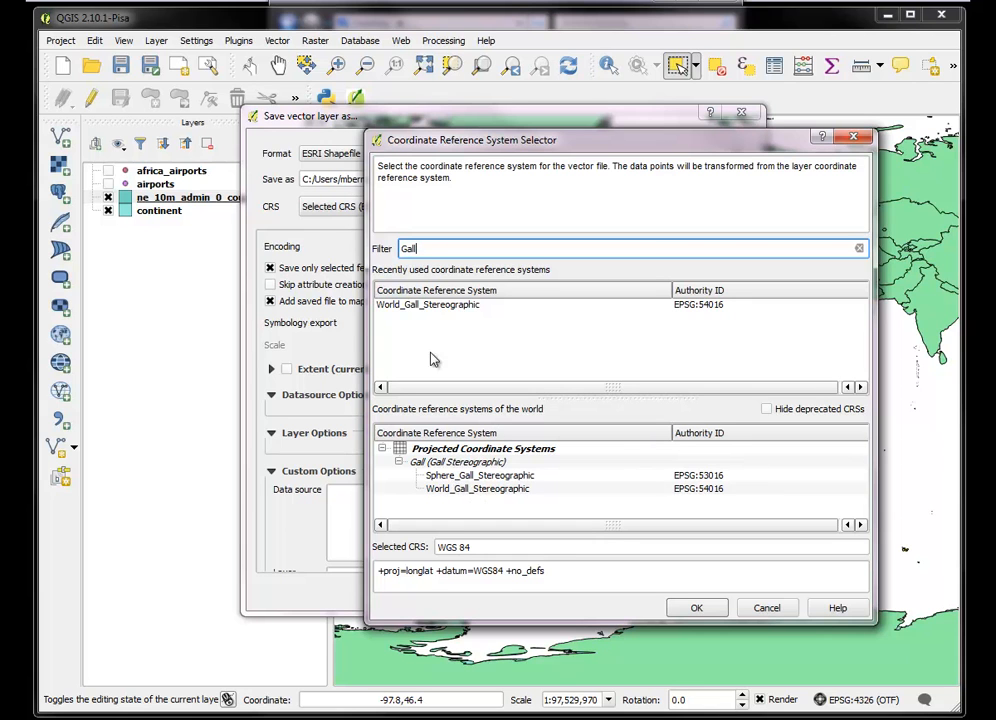
left_click(416, 306)
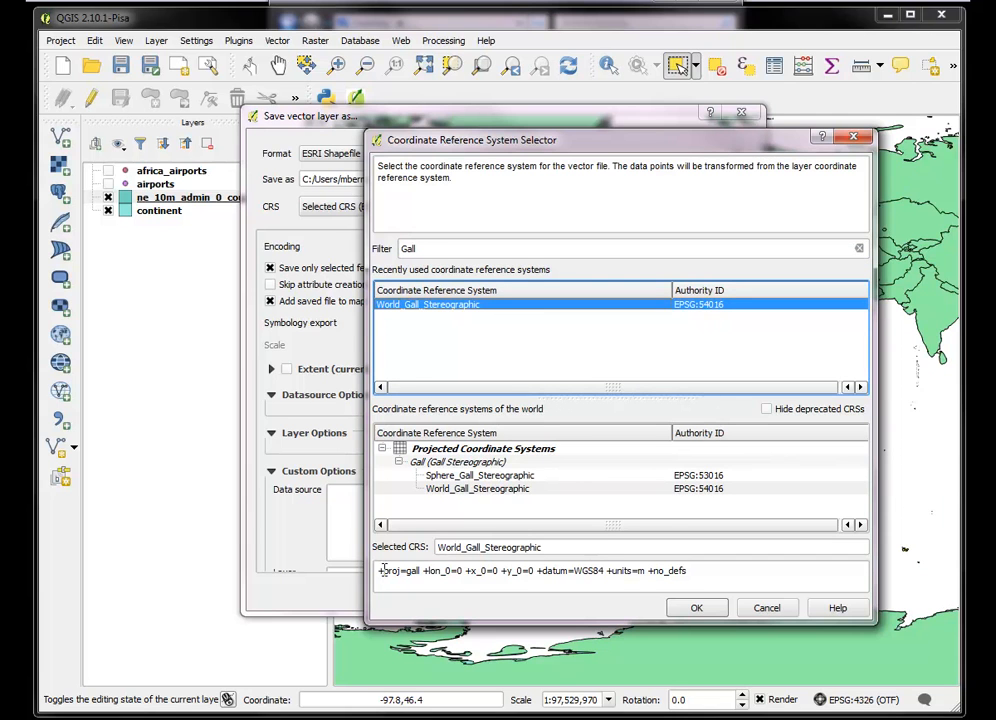
left_click_drag(380, 572, 639, 569)
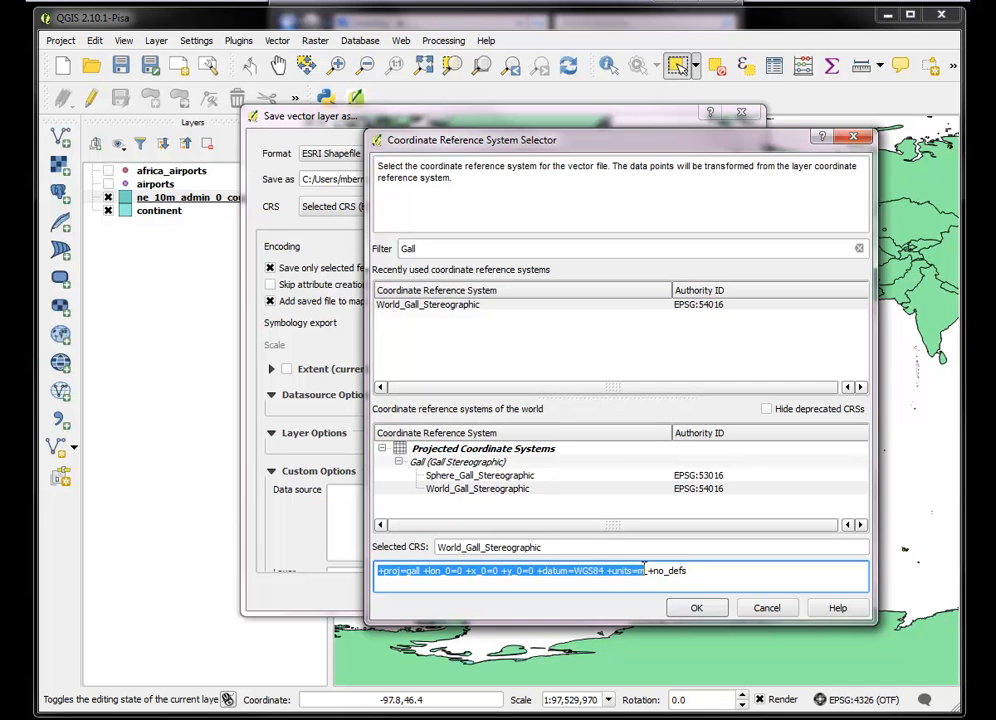
left_click(644, 570)
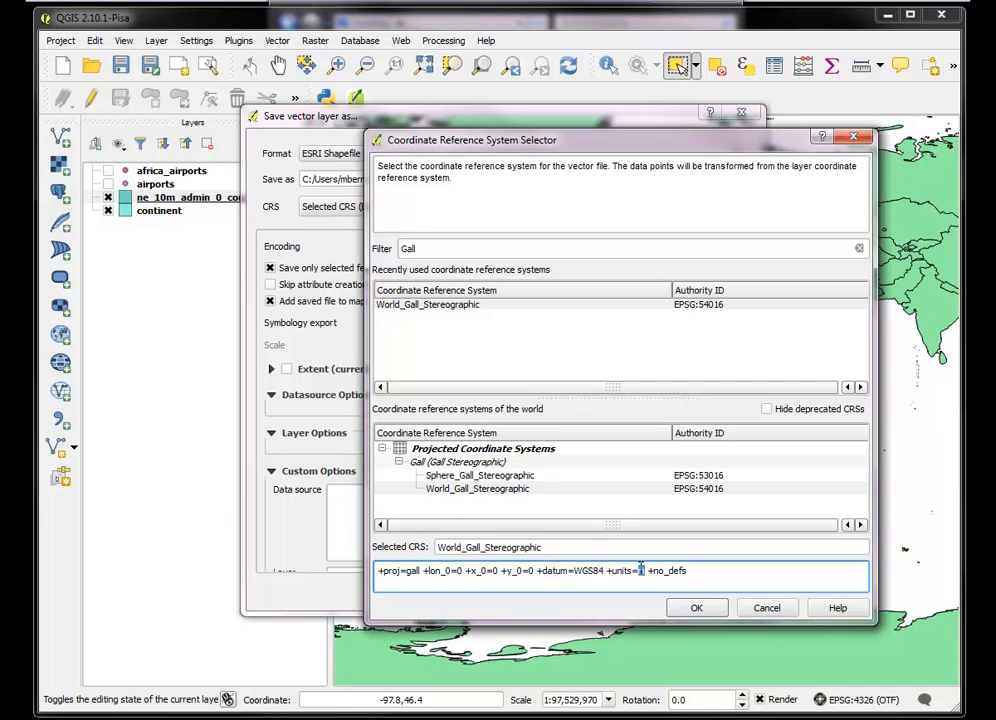
left_click(695, 608)
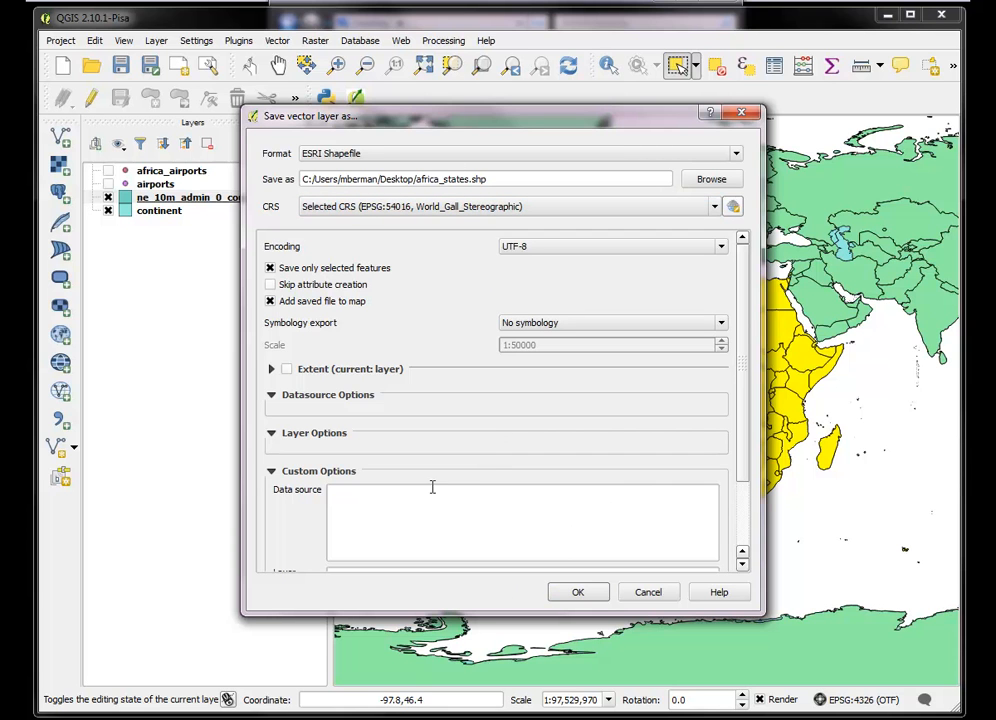
left_click(578, 591)
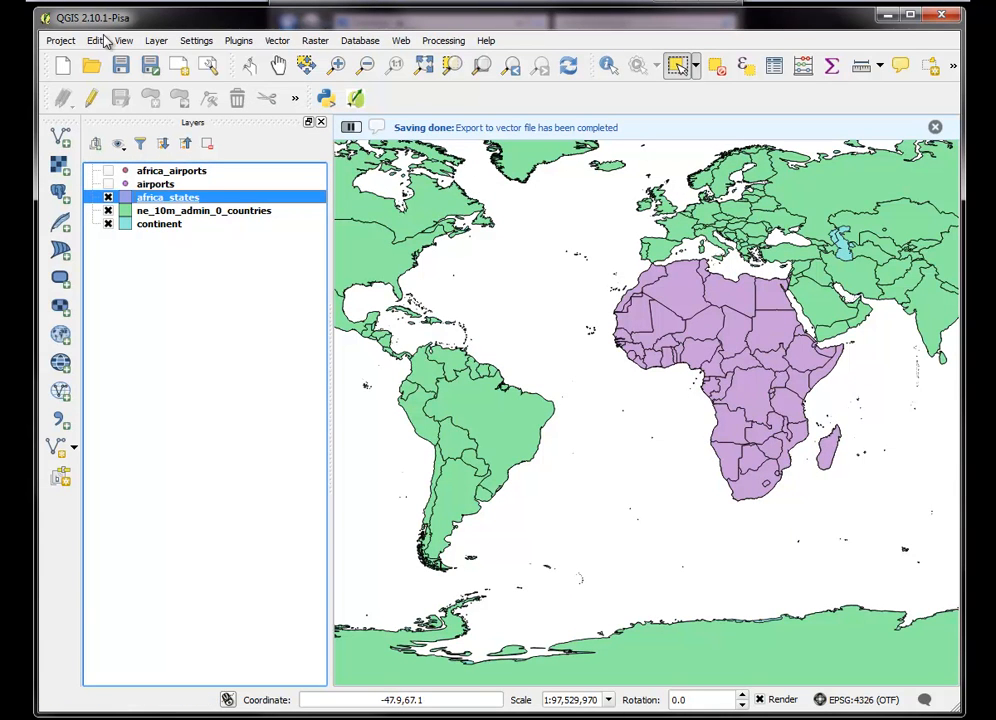
Hide the ne_10m_admin_0_countries and continent layers and set the project CRS to World_Gall_Stereographic (EPSG:54016)
left_click(108, 211)
left_click(108, 224)
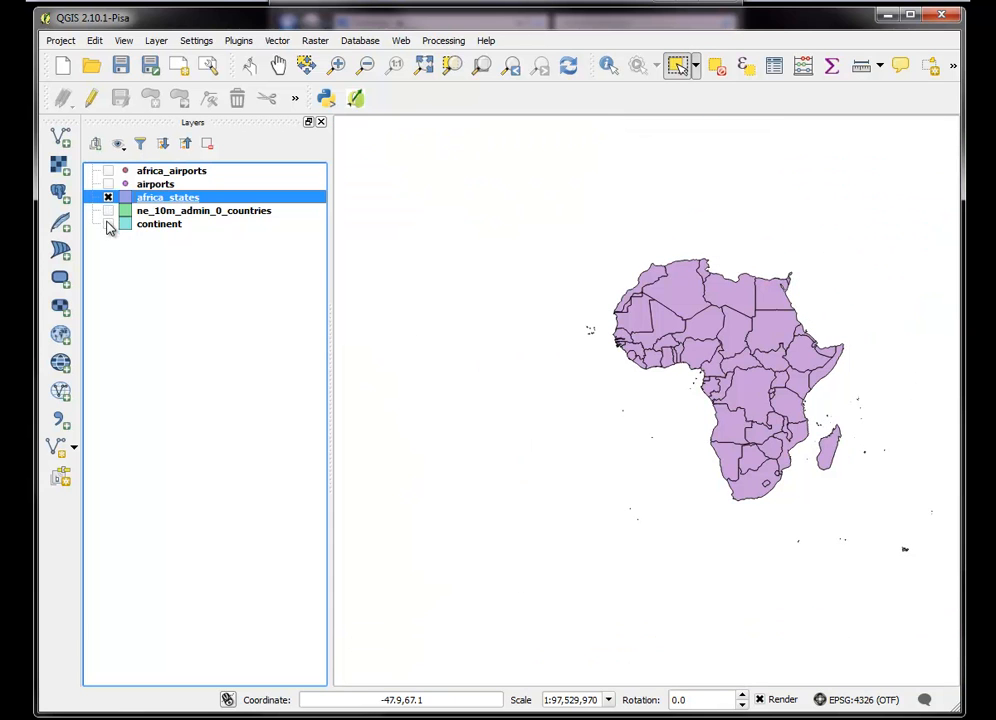
left_click(64, 40)
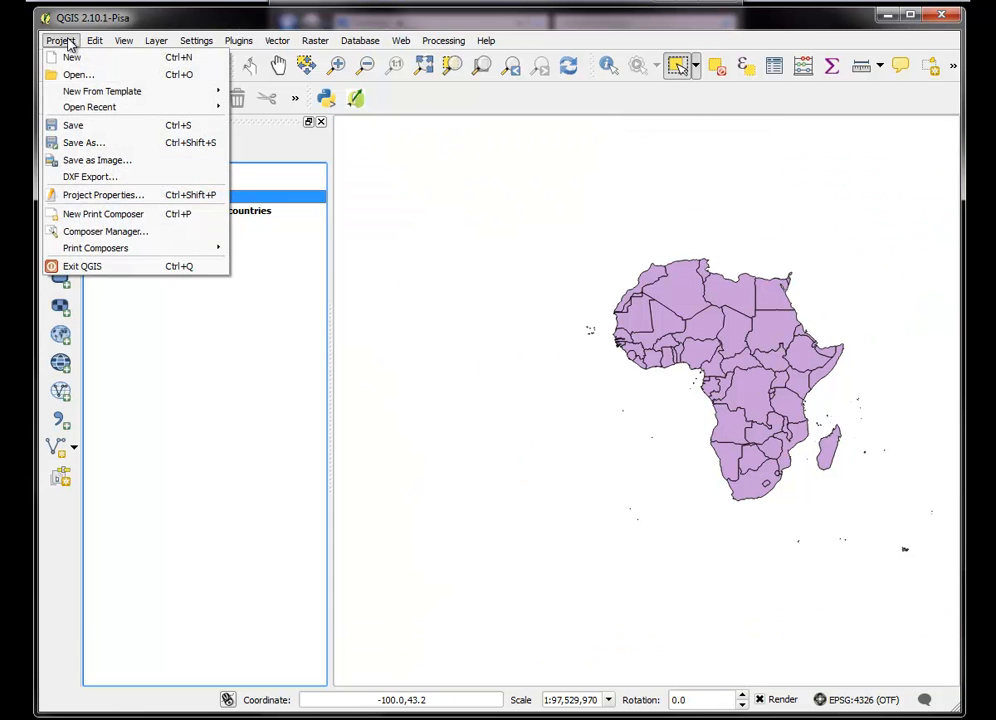
left_click(112, 195)
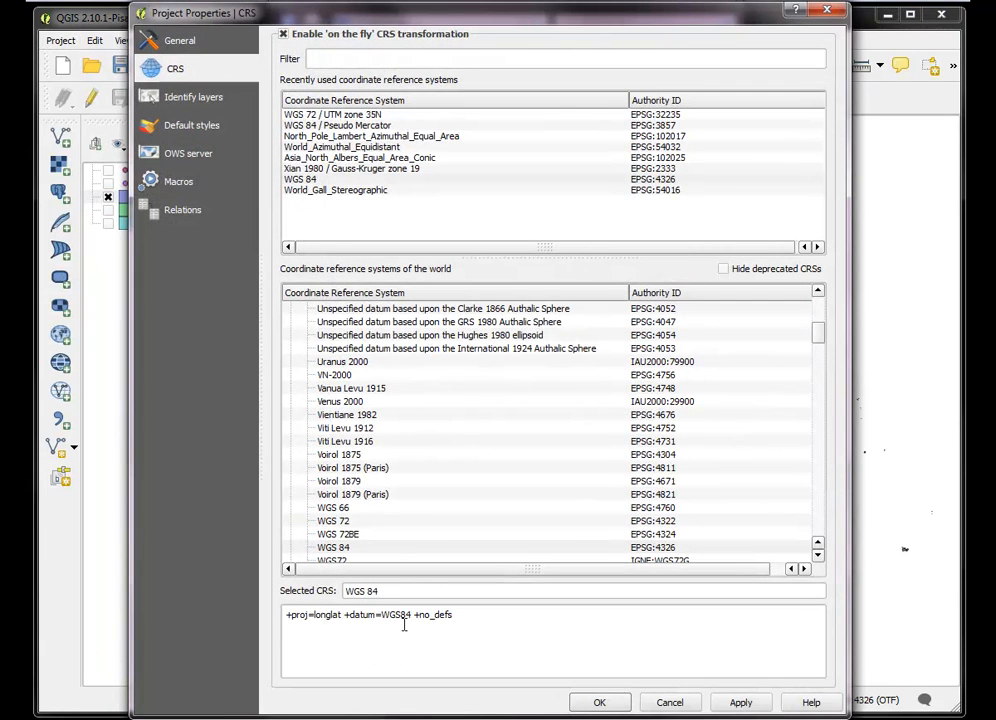
left_click(365, 192)
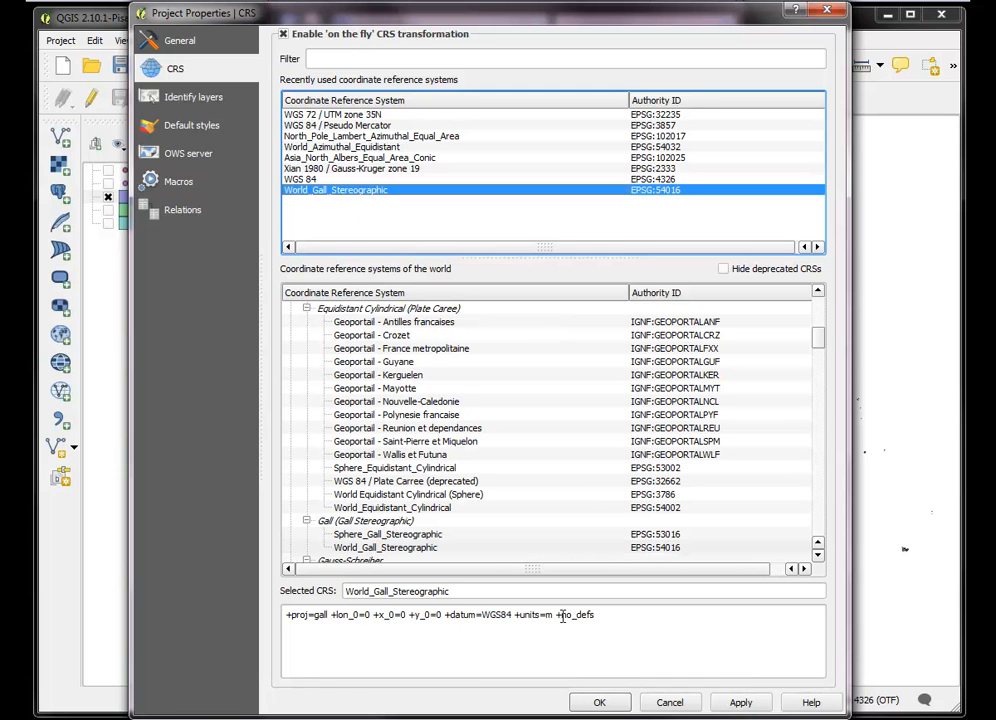
left_click(740, 703)
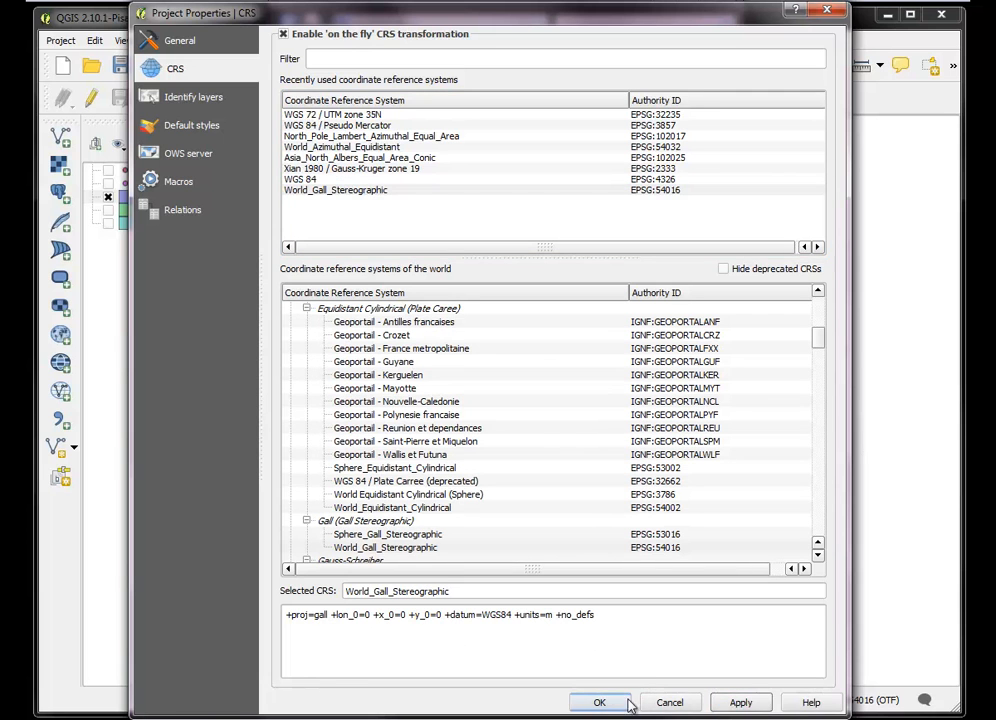
left_click(602, 703)
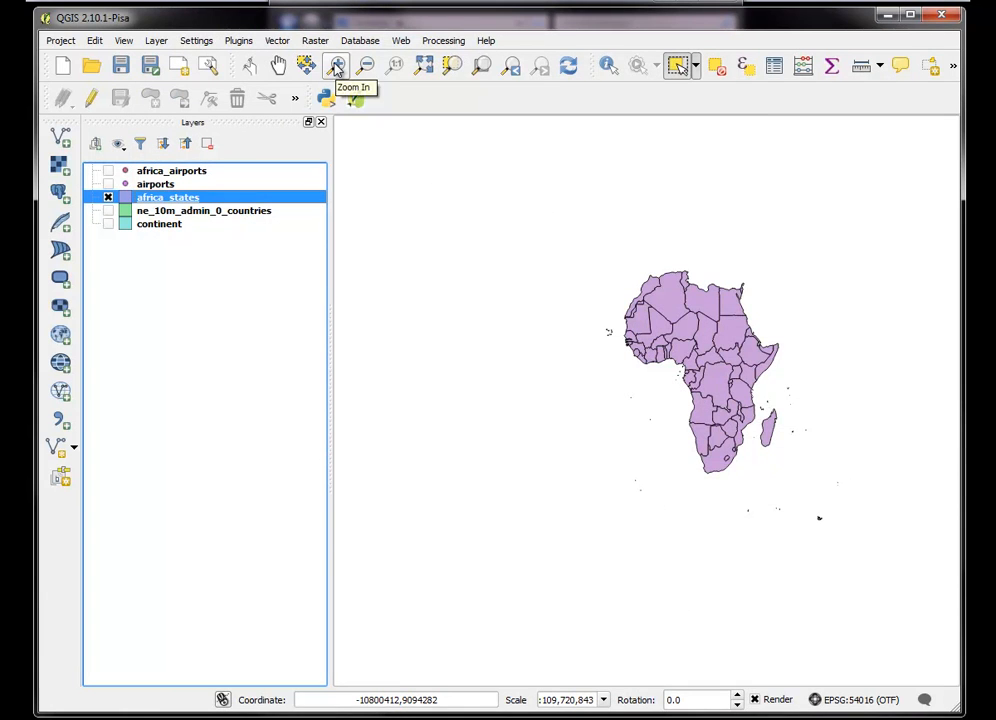
Zoom to the africa_states layer and turn on the africa_airports layer
right_click(183, 203)
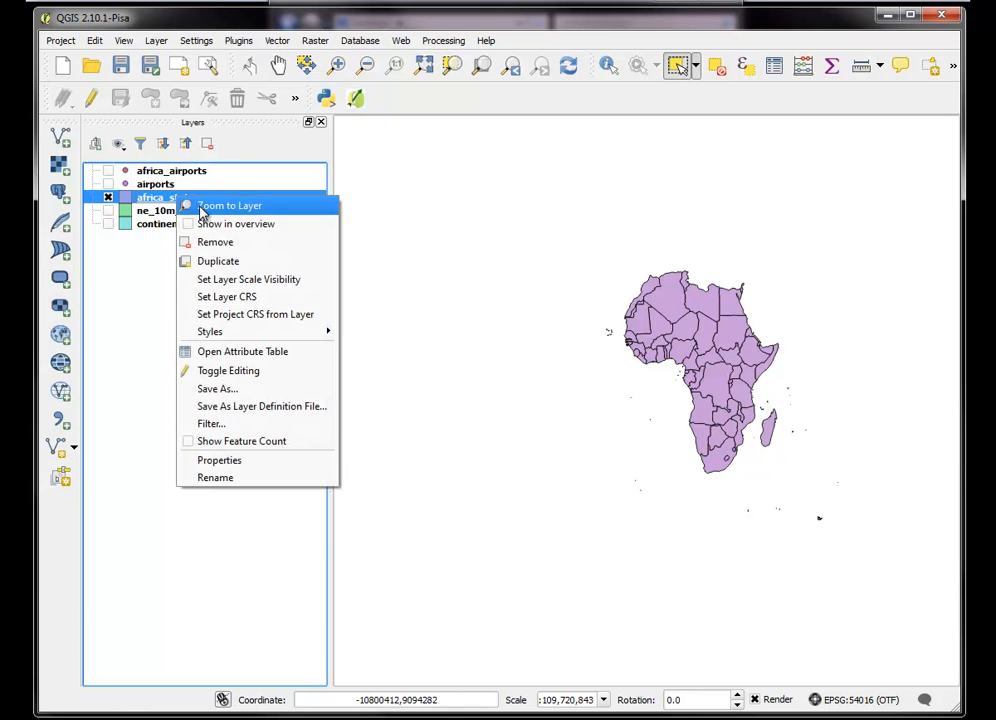
left_click(203, 207)
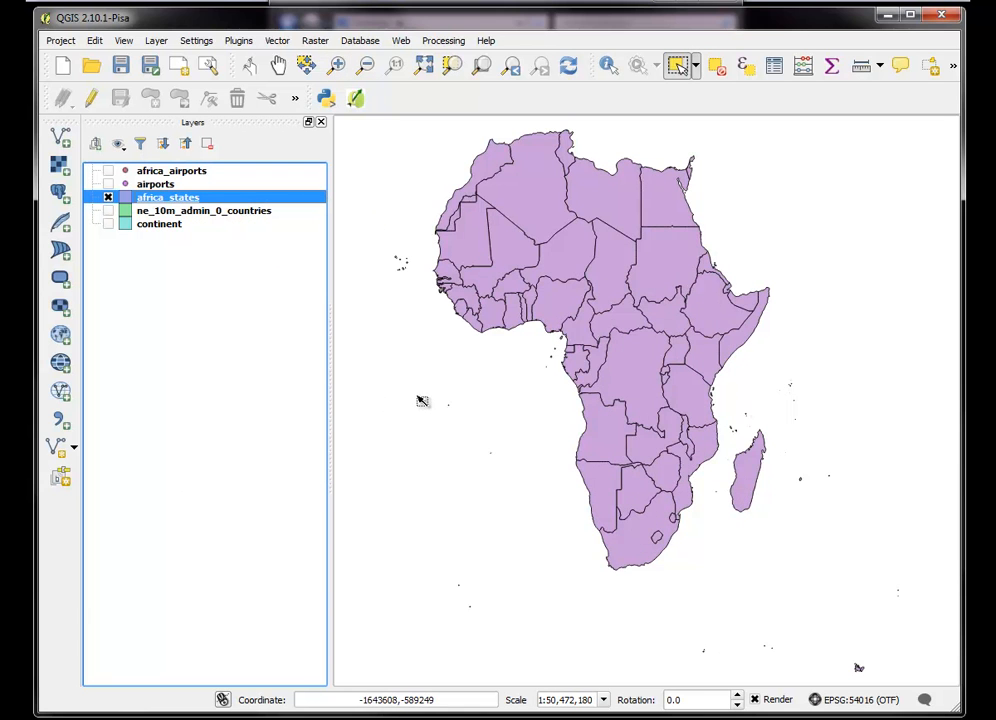
left_click(108, 171)
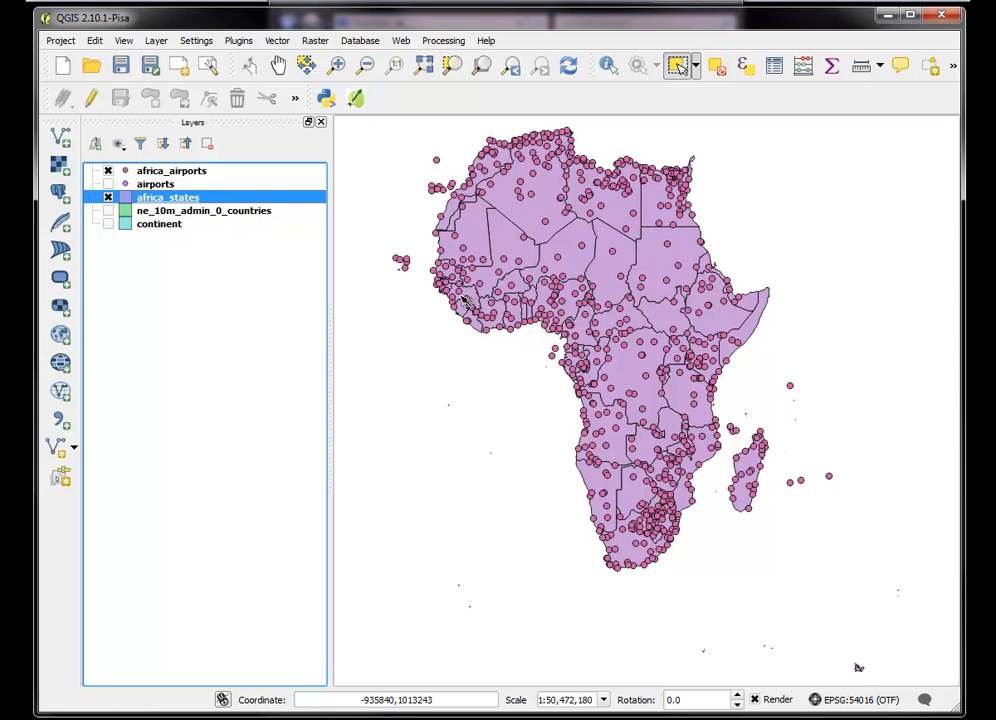
Set up Count Points in Polygon for africa_airports within africa_states, with the output shapefile africa_states_pip.shp on the Desktop
left_click(279, 45)
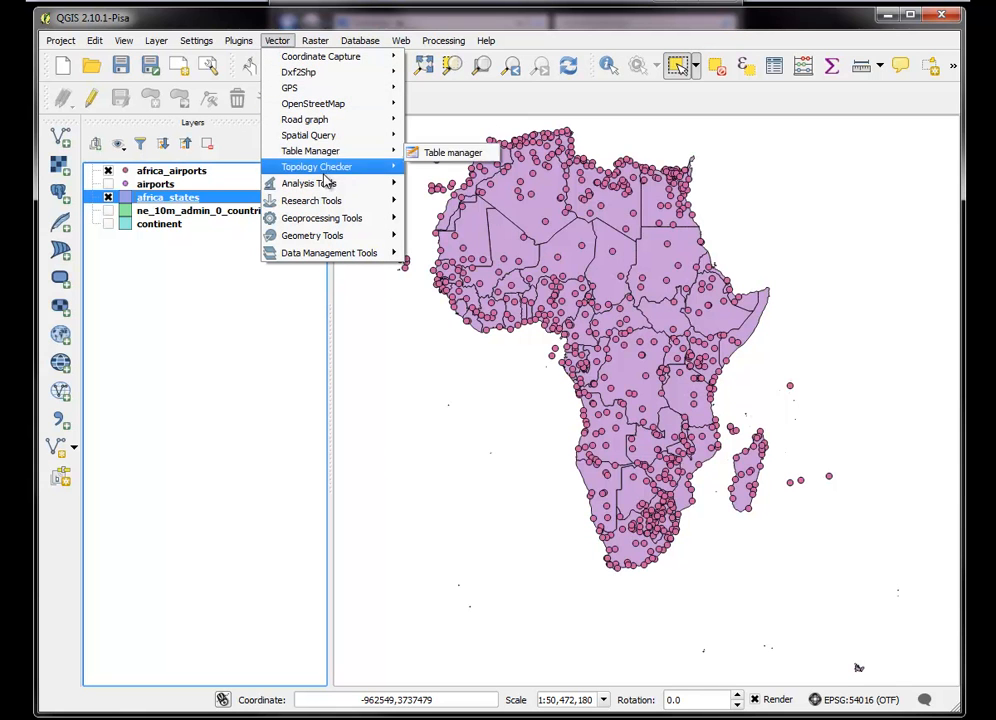
mouse_move(323, 189)
left_click(466, 223)
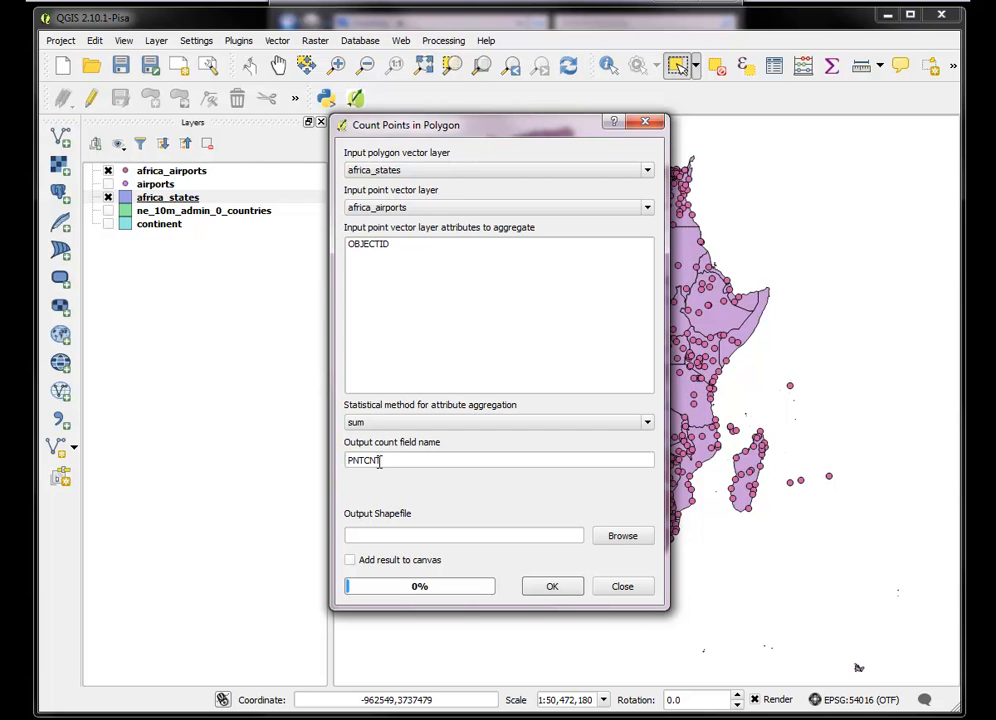
left_click(623, 537)
left_click(398, 374)
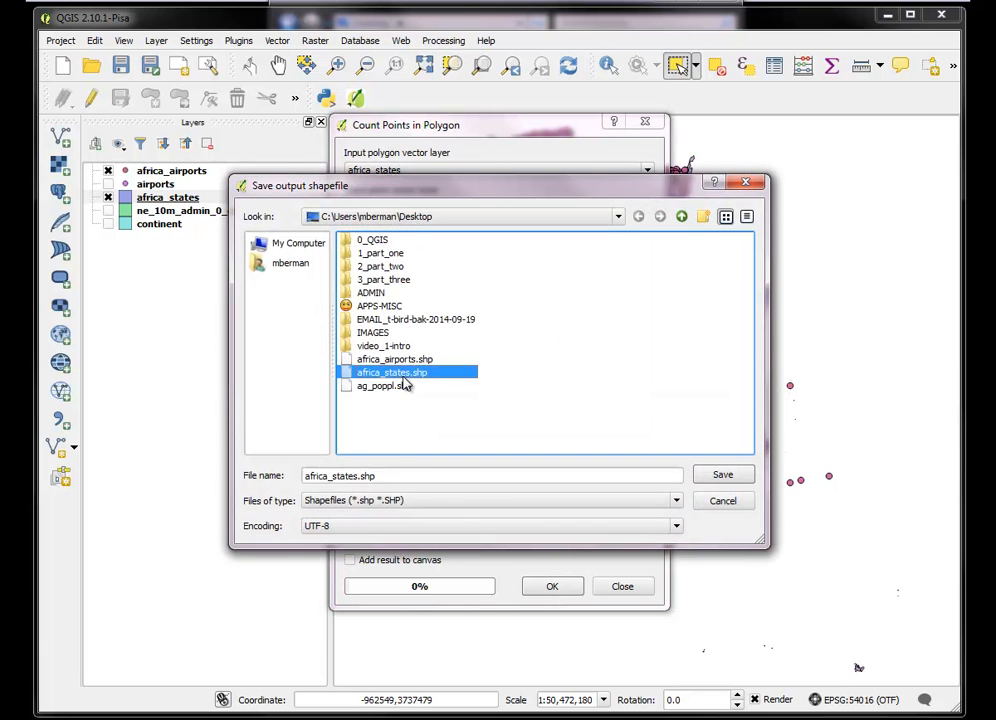
left_click(354, 477)
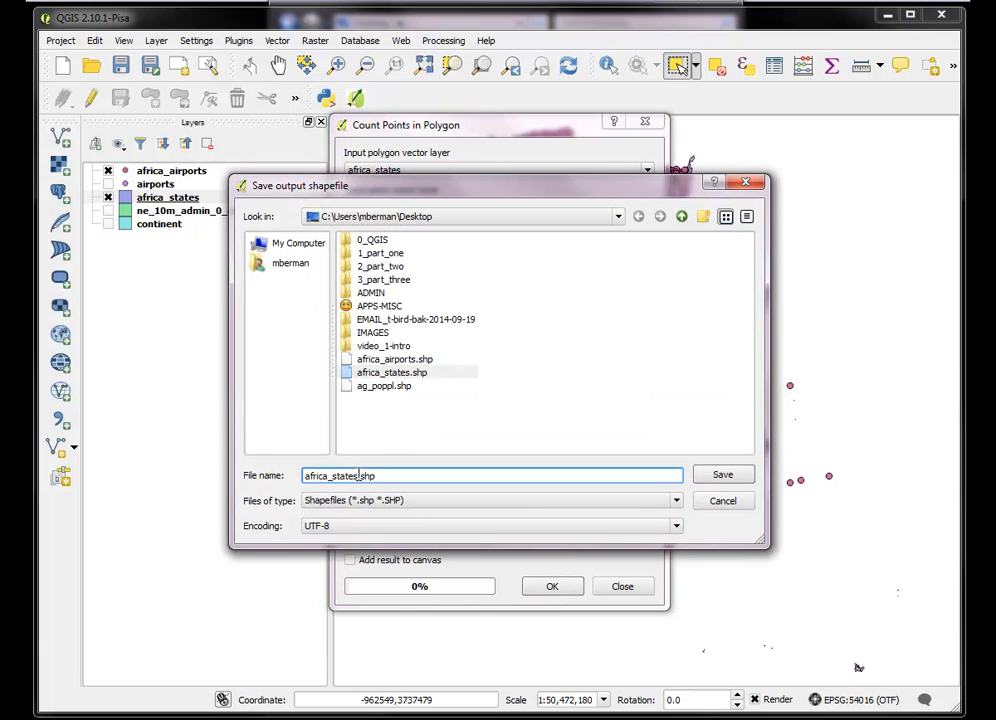
type("_")
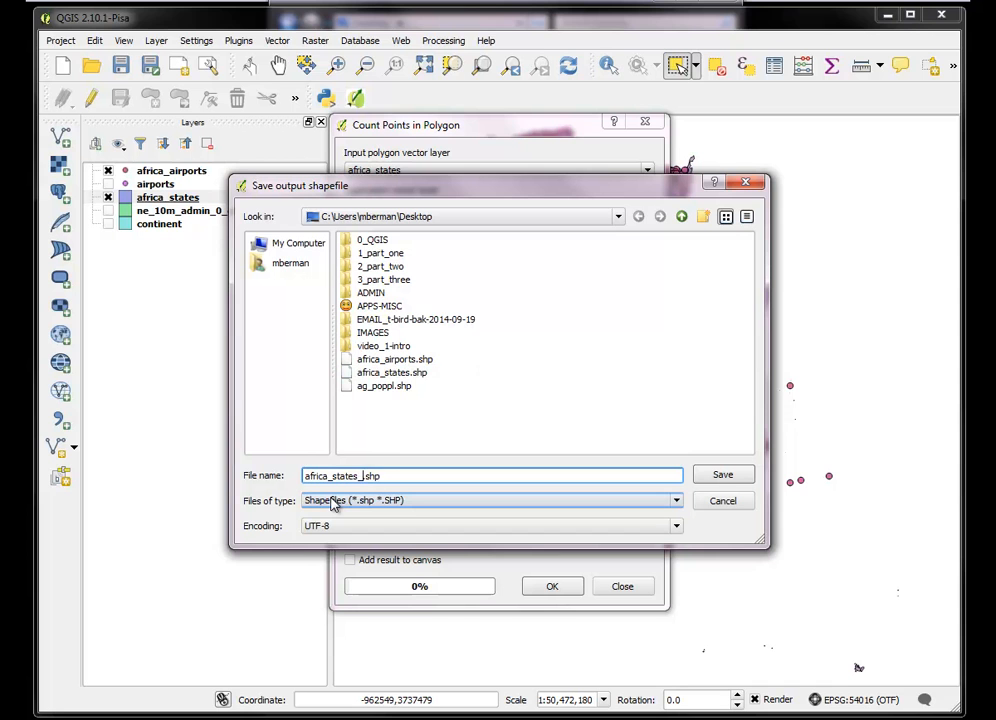
type("pip")
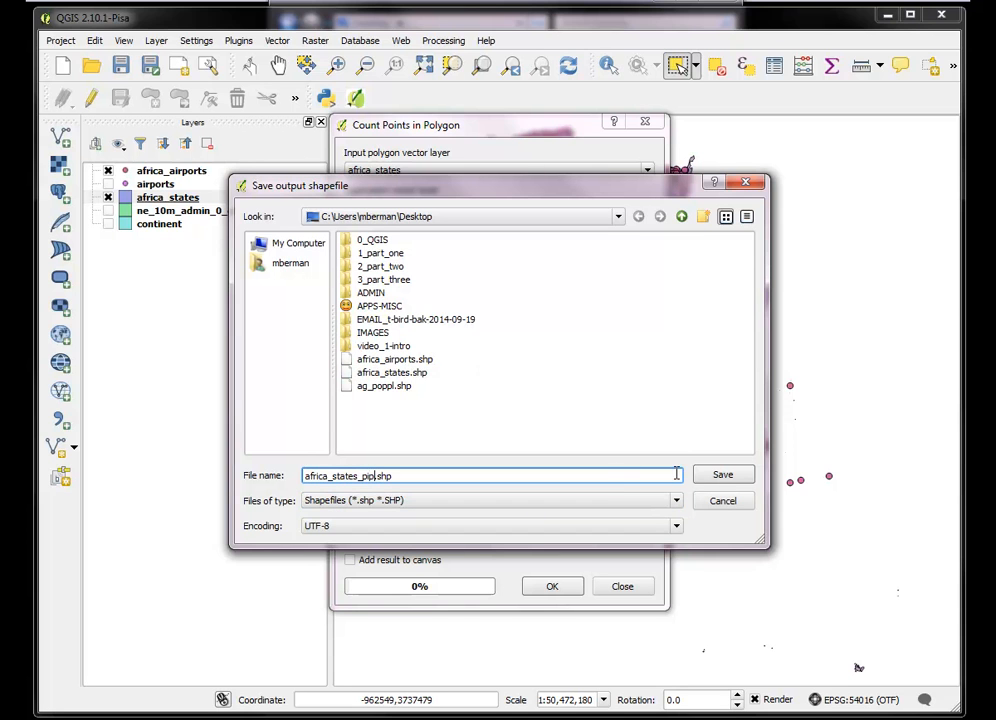
left_click(723, 476)
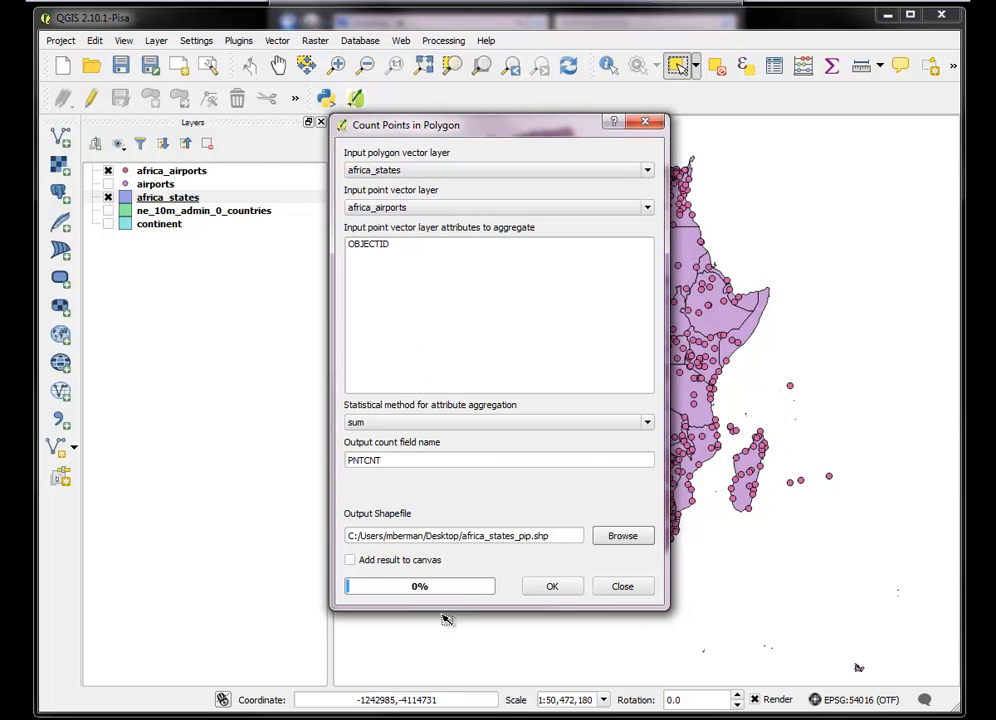
Run the point count with its result added to the canvas, dismiss the CRS warning and close the tool
left_click(350, 561)
left_click(546, 591)
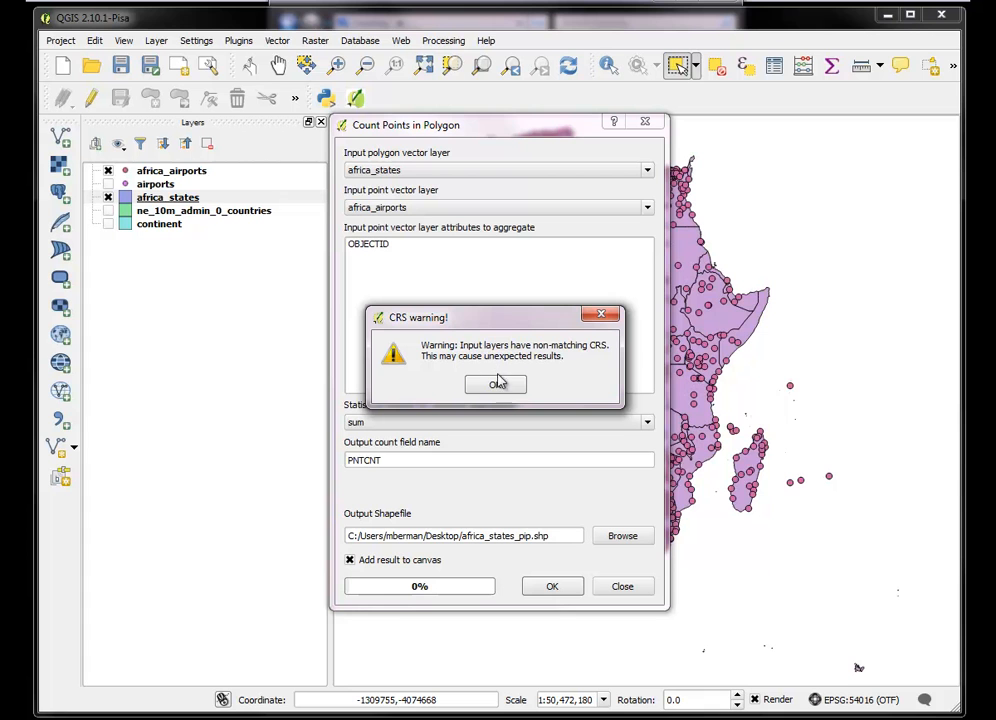
left_click(600, 315)
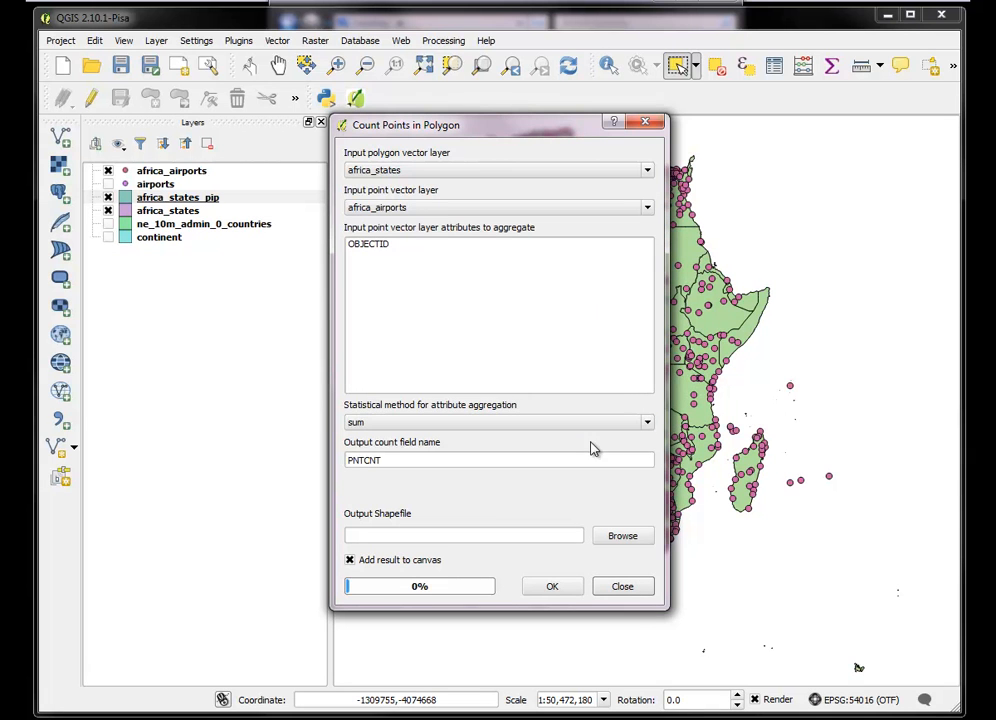
left_click(618, 587)
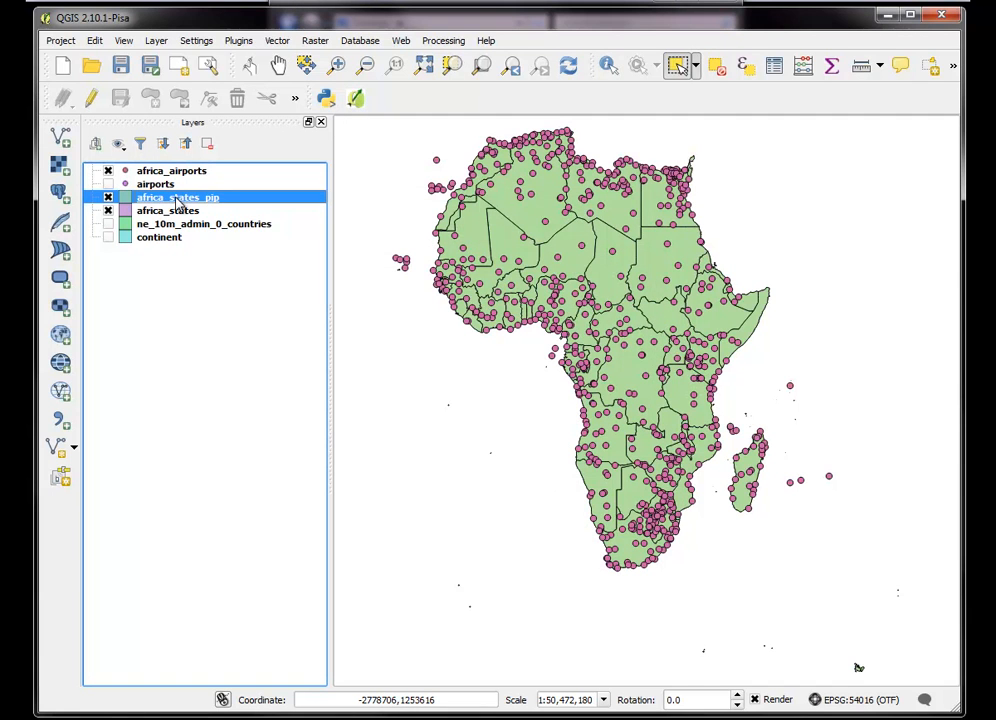
right_click(177, 200)
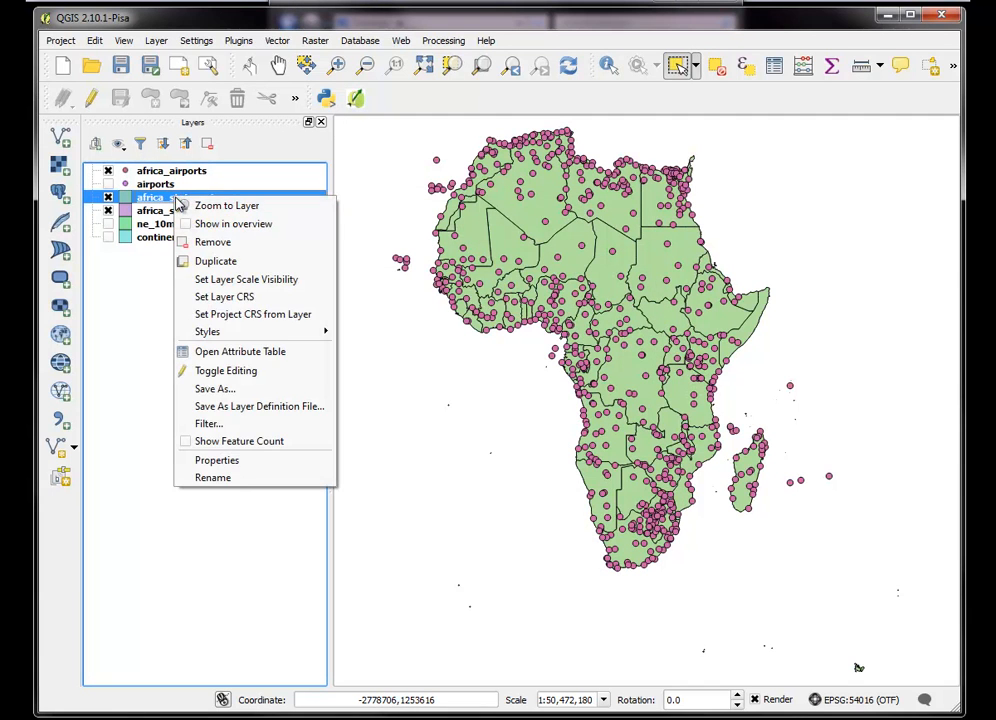
left_click(217, 461)
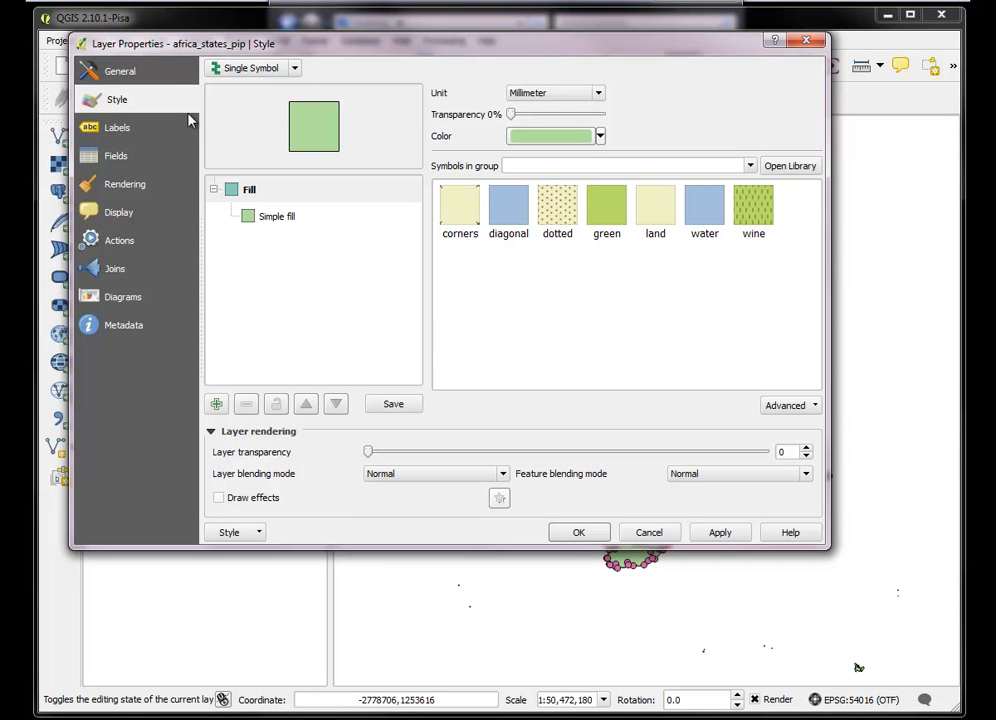
left_click(806, 40)
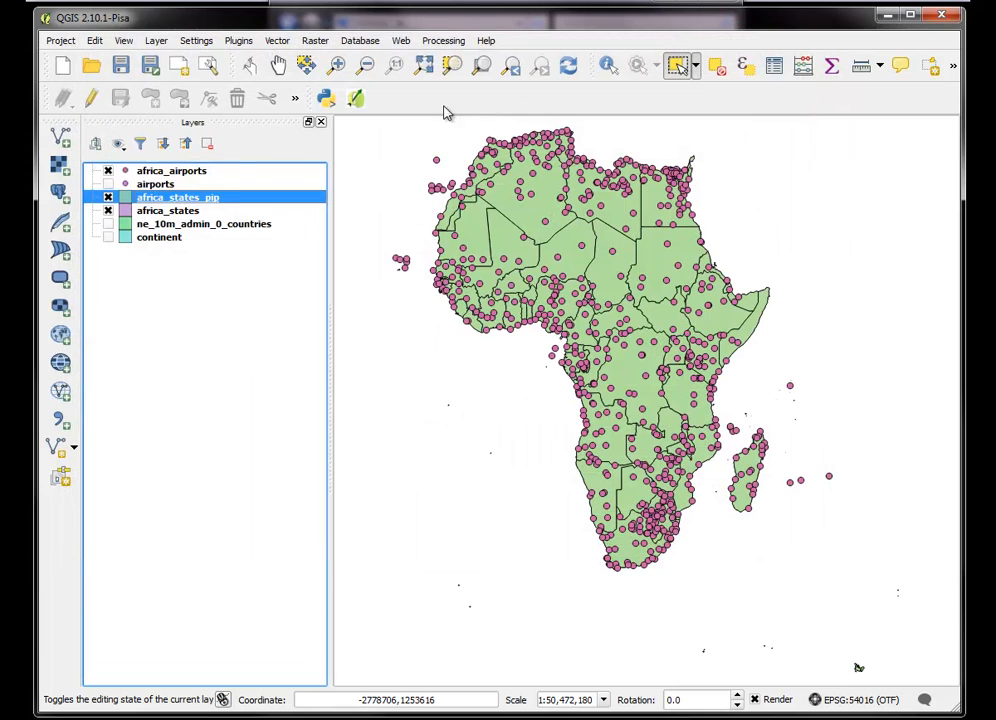
Open the attribute table of africa_states_pip and examine the PNTCNT column
right_click(172, 197)
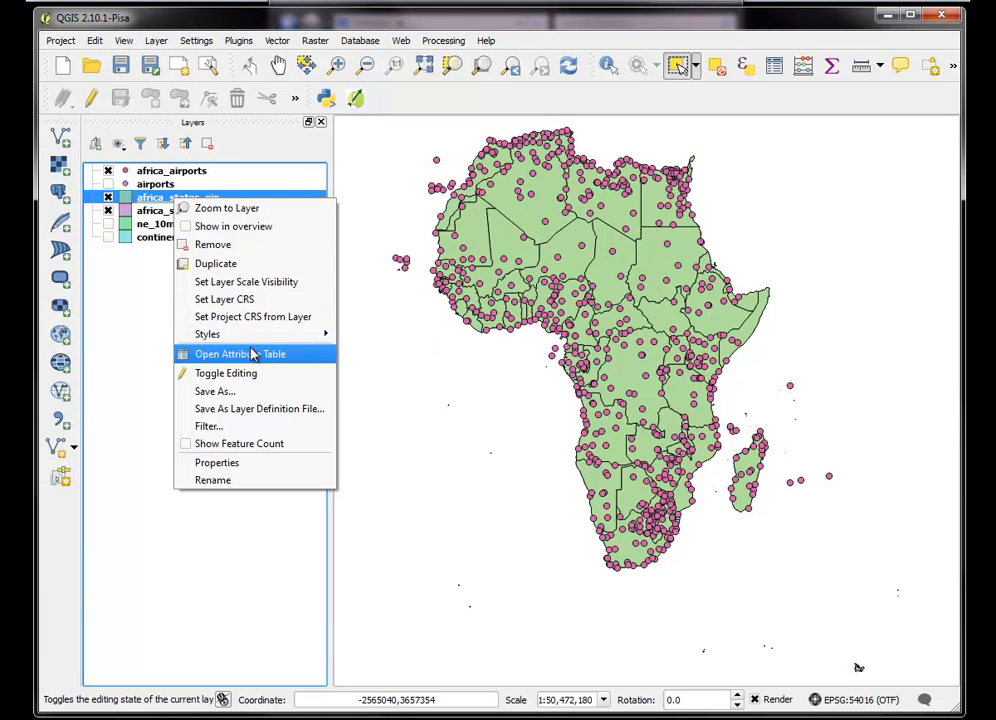
left_click(253, 354)
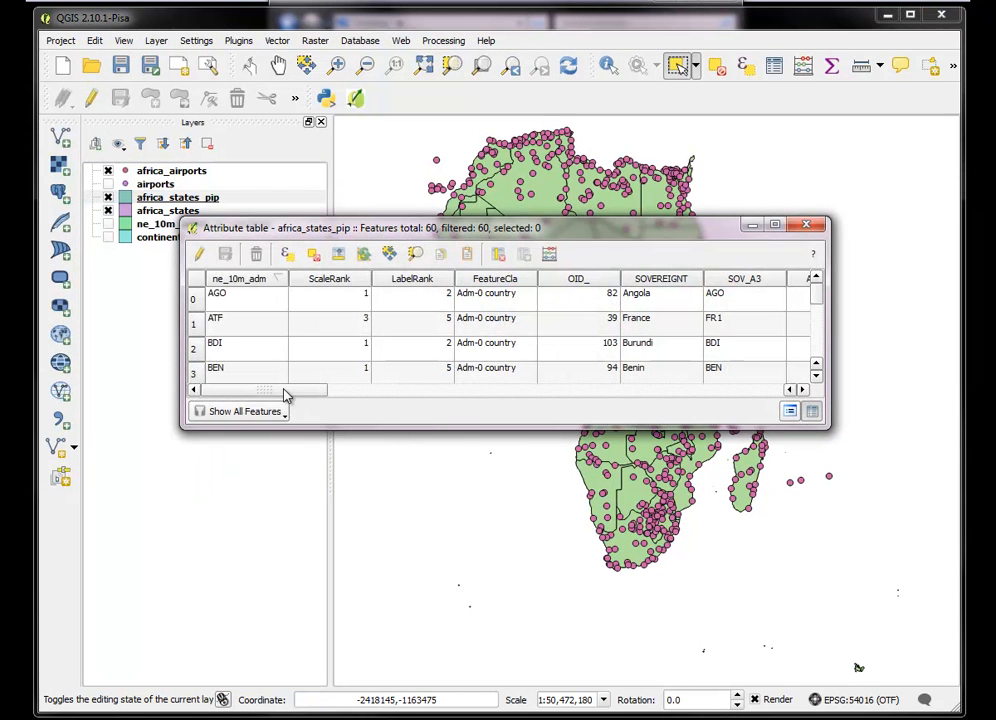
left_click_drag(284, 393, 791, 384)
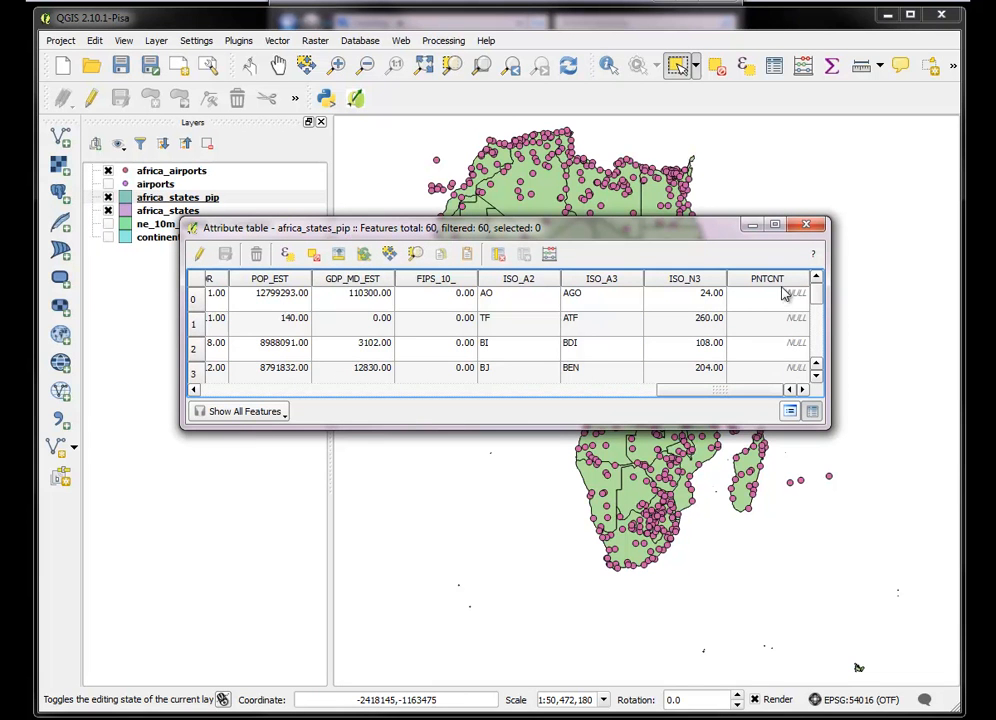
Check the PNTCNT values in the africa_states_pip attribute table and close the table
mouse_move(818, 289)
left_mouse_down()
mouse_move(818, 367)
mouse_move(818, 280)
left_mouse_up()
left_click(806, 224)
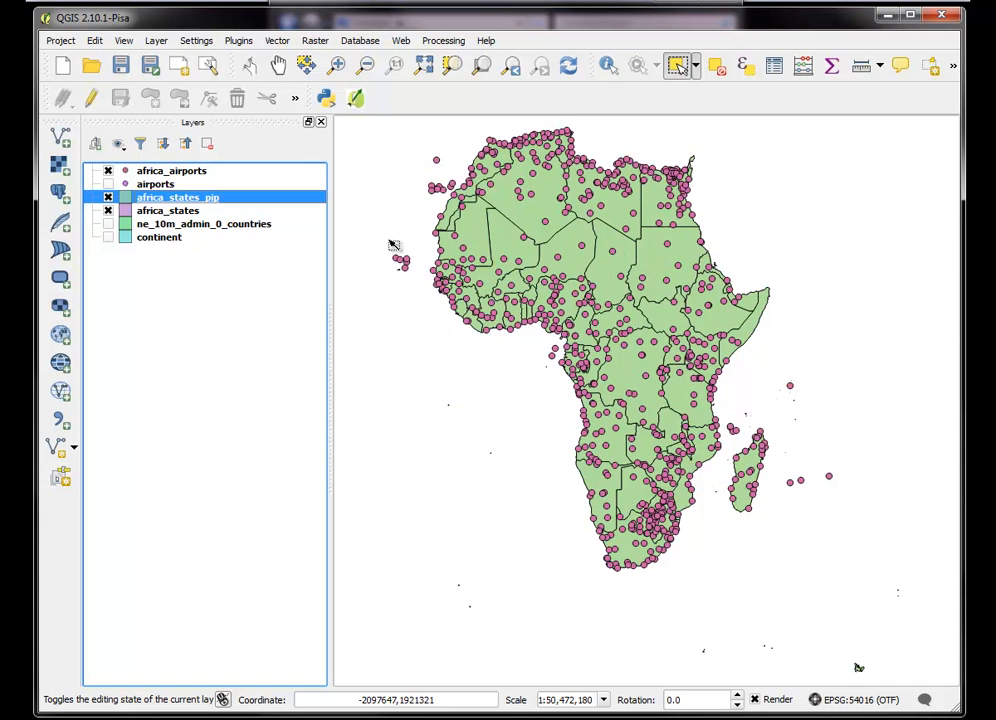
Start saving the africa_airports layer as a new ESRI Shapefile named africa_airports_gall.shp on the Desktop
left_click(165, 172)
right_click(163, 172)
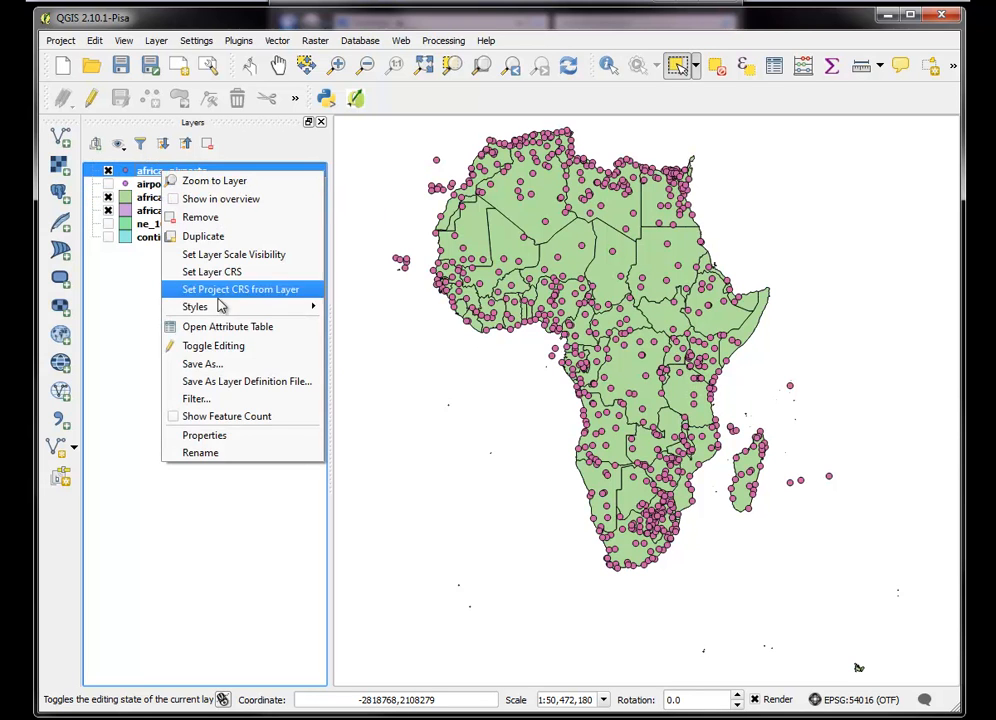
left_click(203, 364)
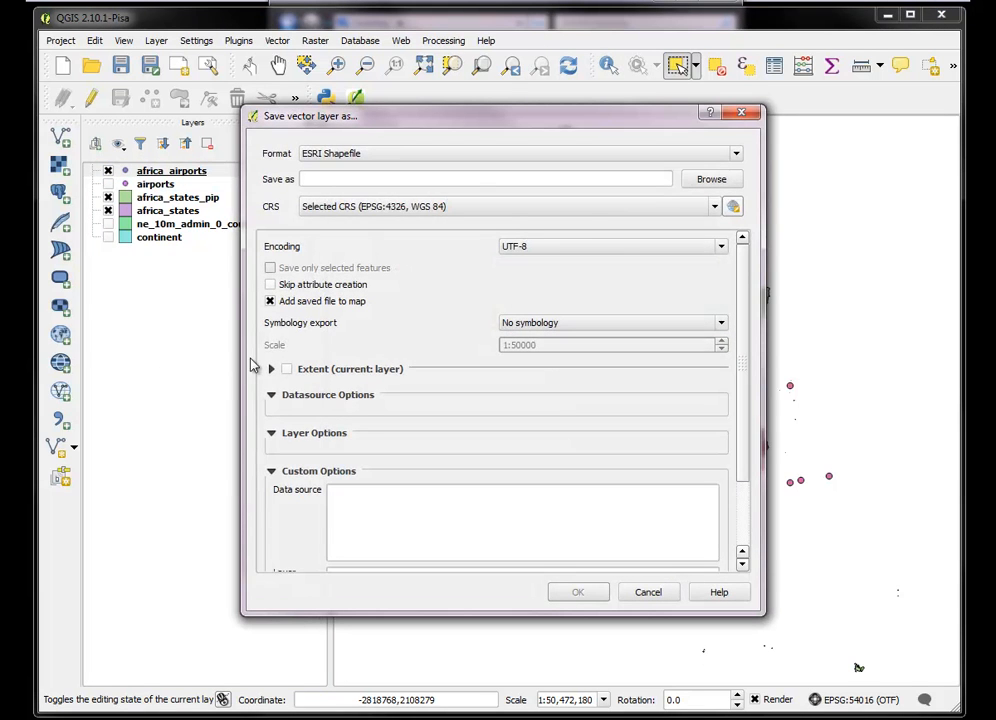
left_click(716, 180)
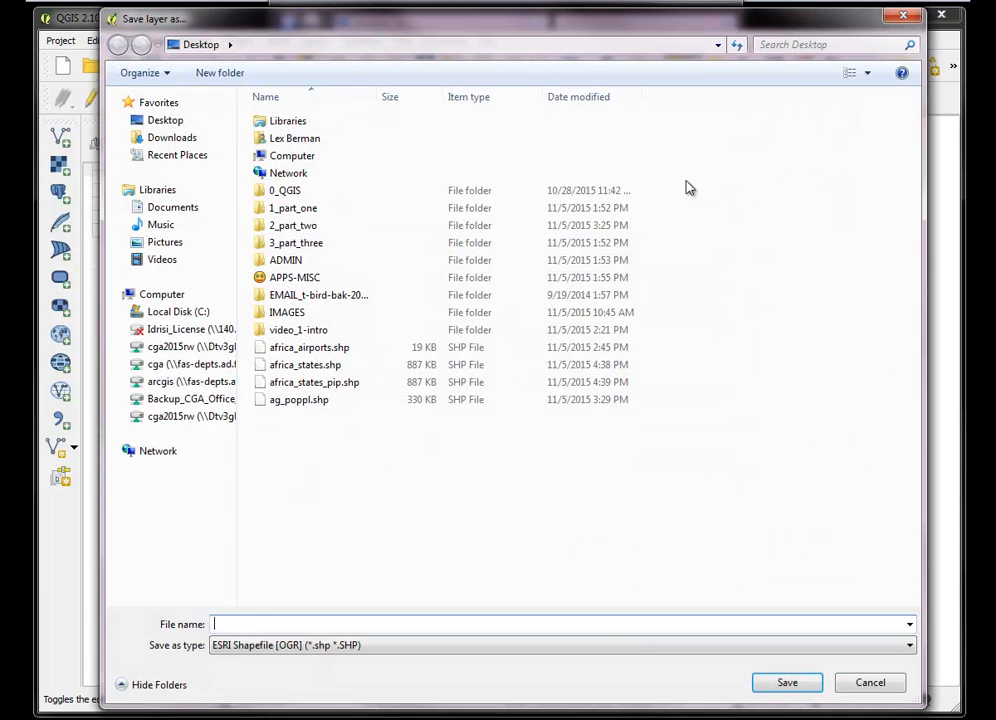
left_click(340, 347)
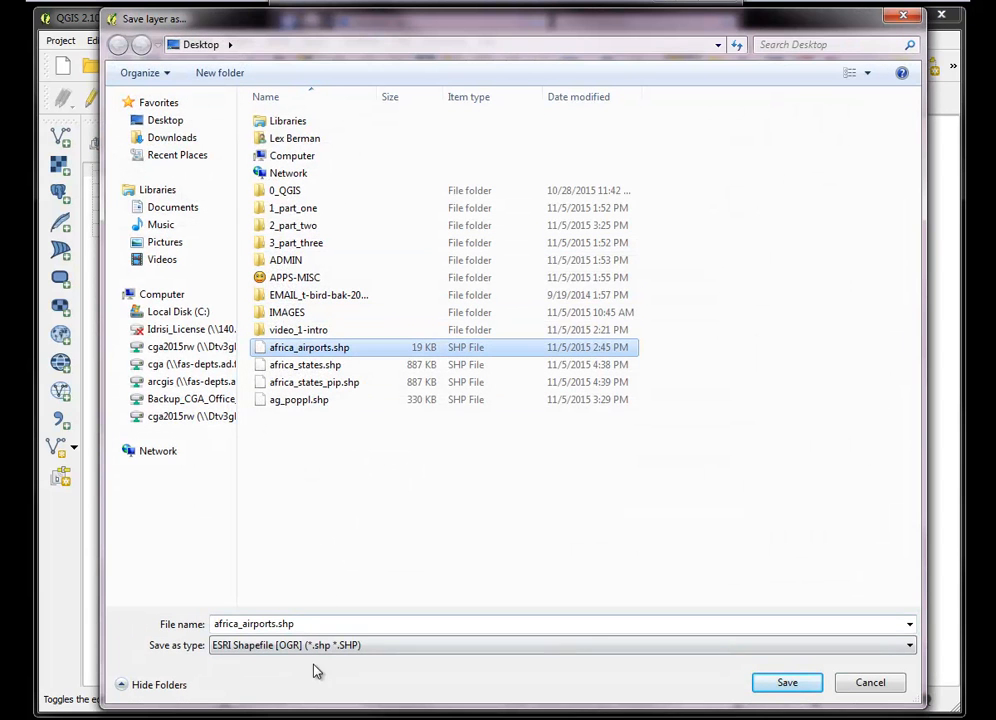
left_click(289, 624)
double_click(278, 624)
left_click(277, 624)
type("_gall")
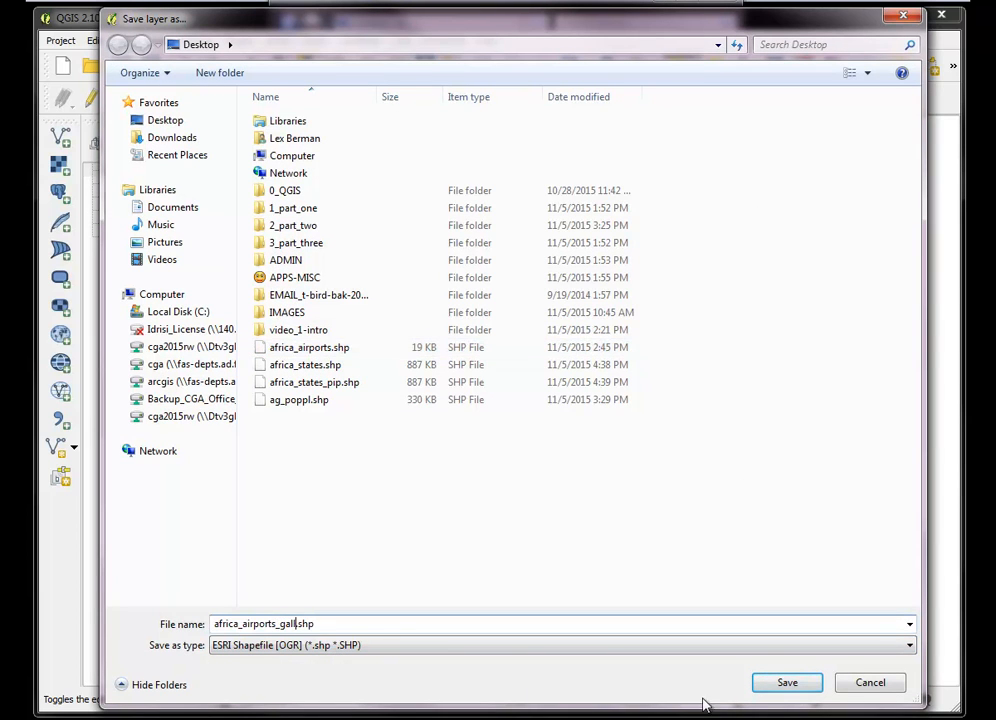
left_click(787, 682)
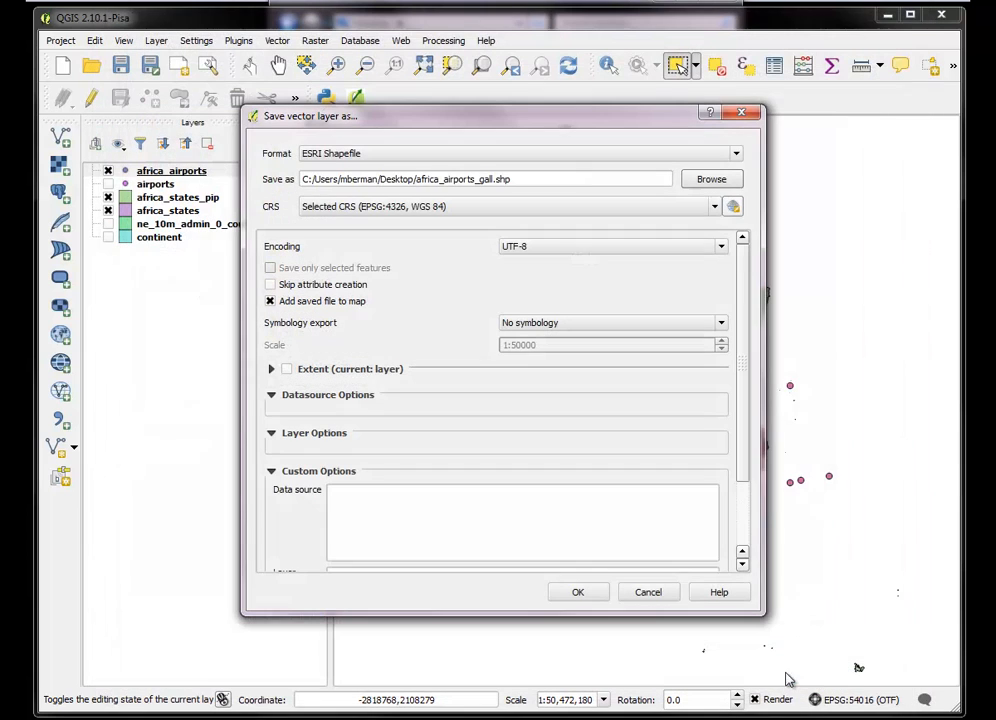
Set the export's CRS to World_Gall_Stereographic (EPSG:54016) and save the airports layer, adding it to the map
left_click(735, 206)
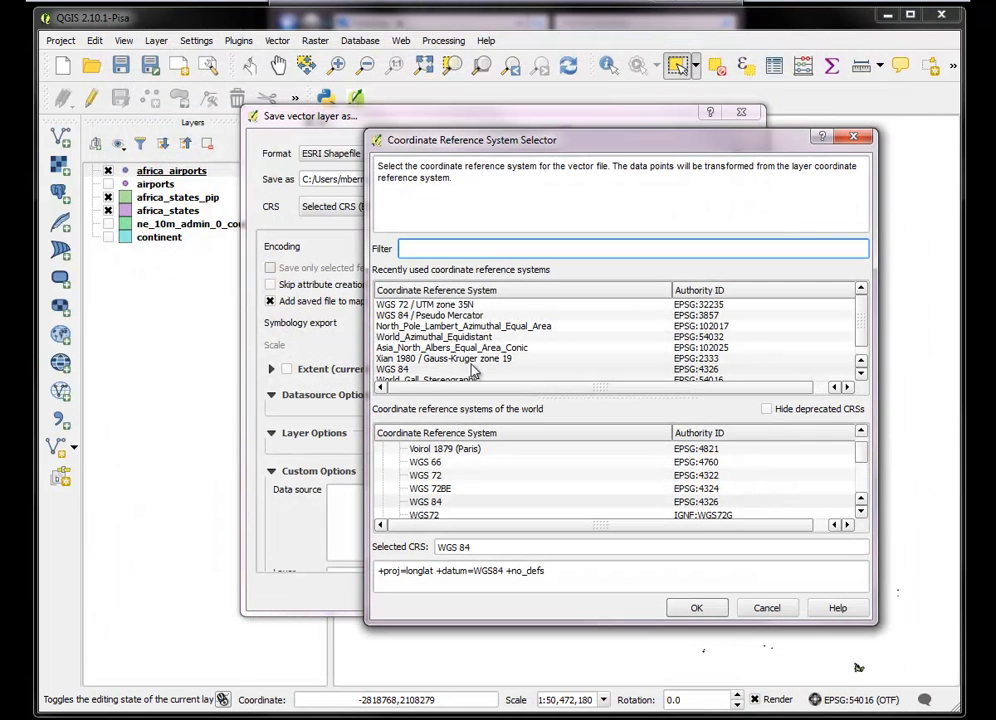
left_click(484, 380)
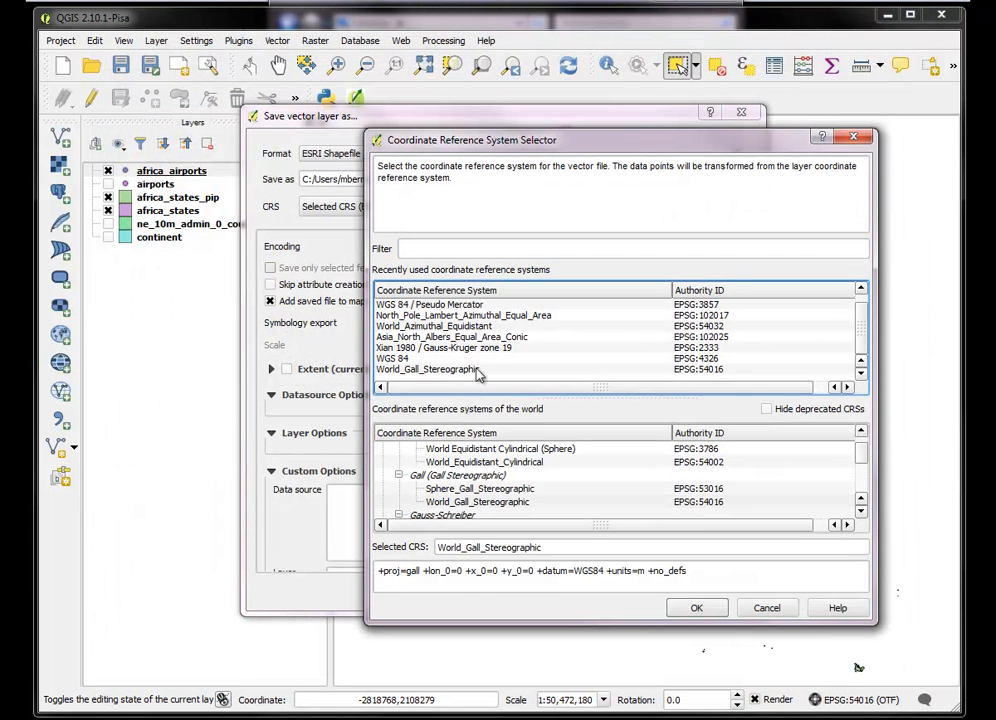
left_click(695, 606)
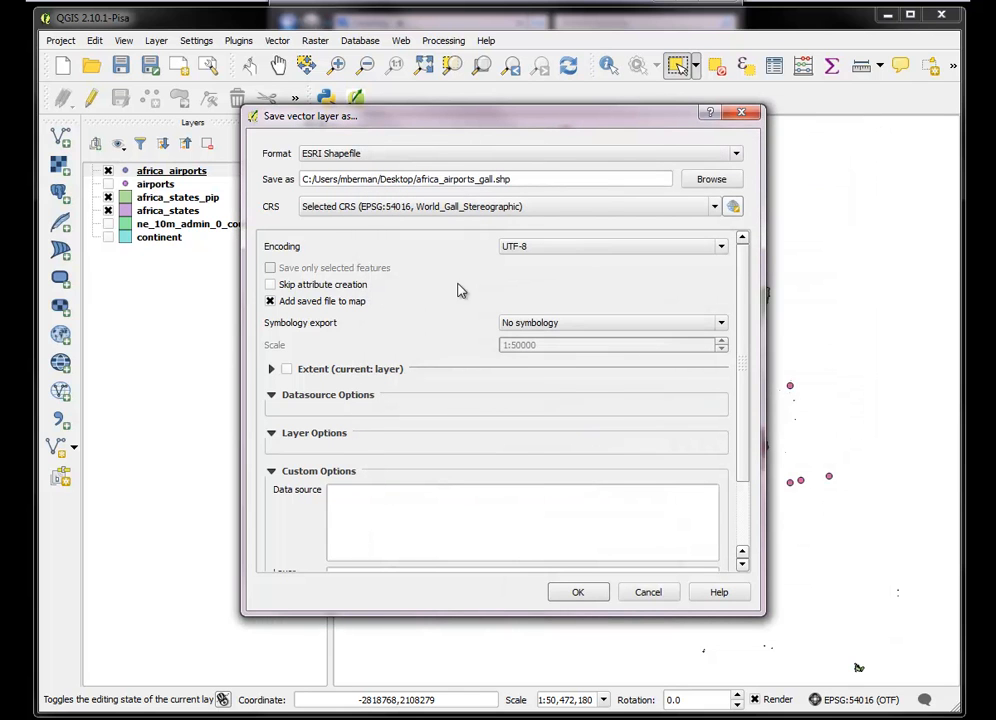
left_click(578, 592)
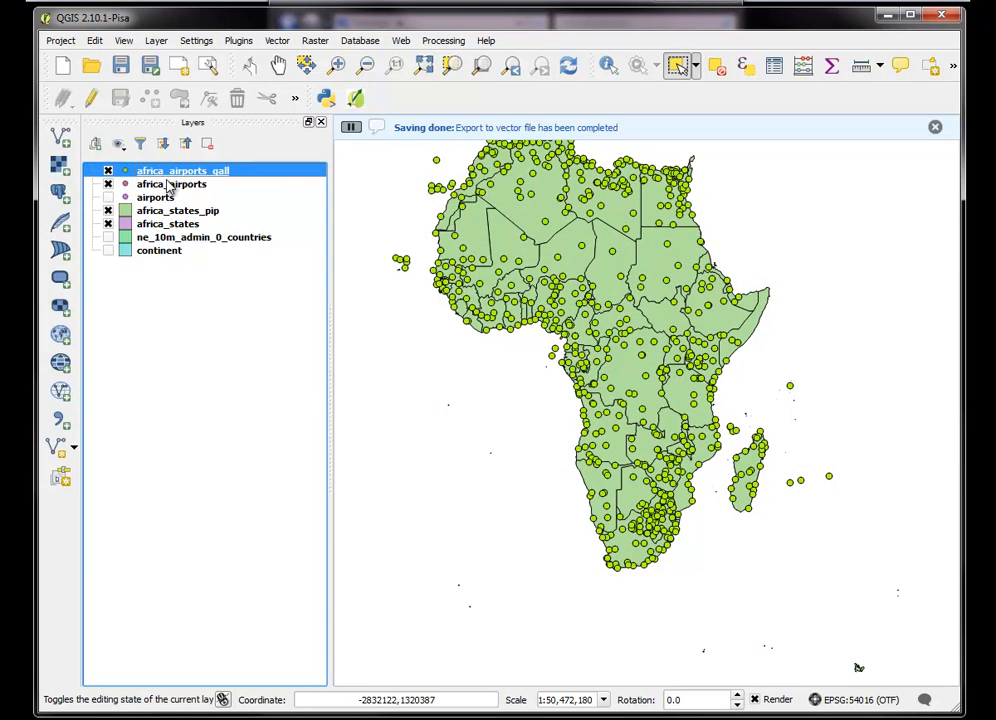
Hide the africa_airports layer and remove the africa_states_pip layer from the project
left_click(108, 185)
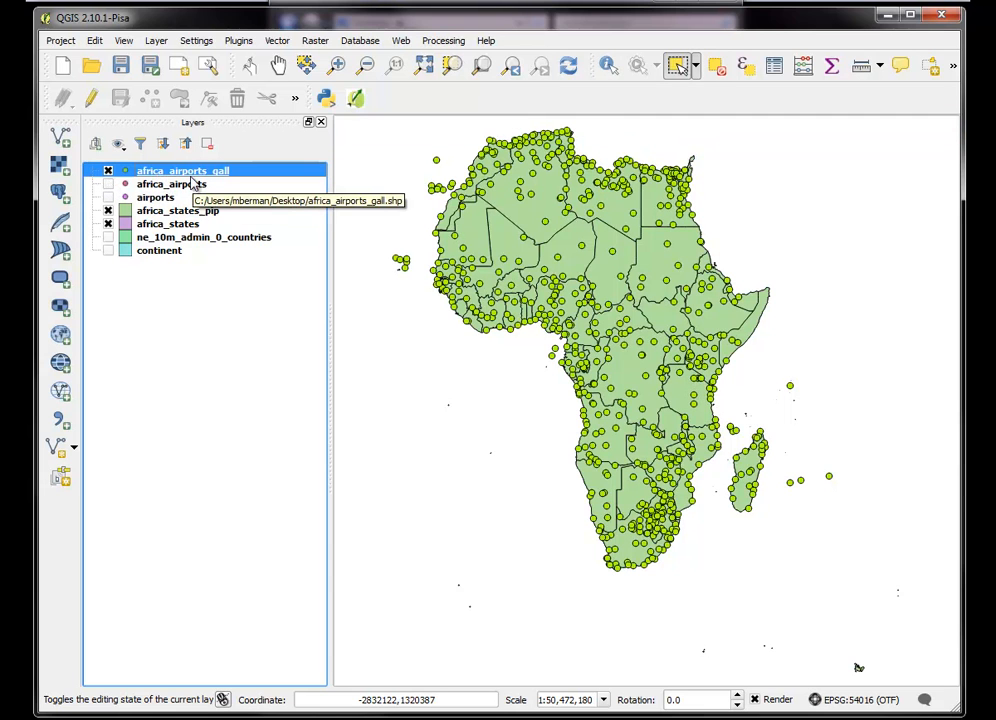
right_click(162, 212)
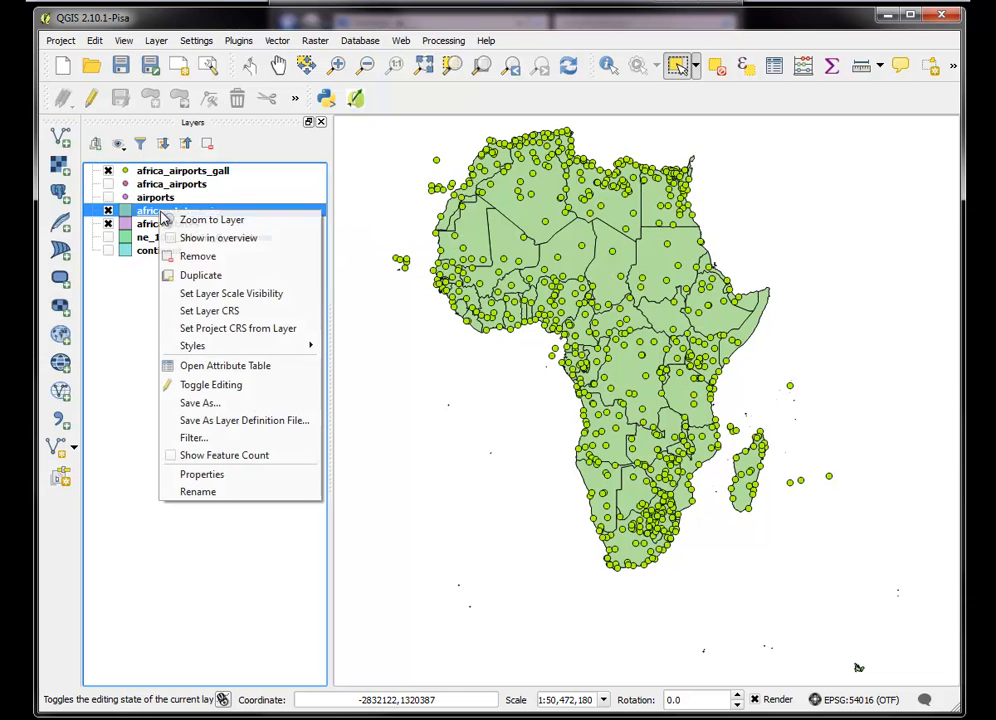
left_click(197, 257)
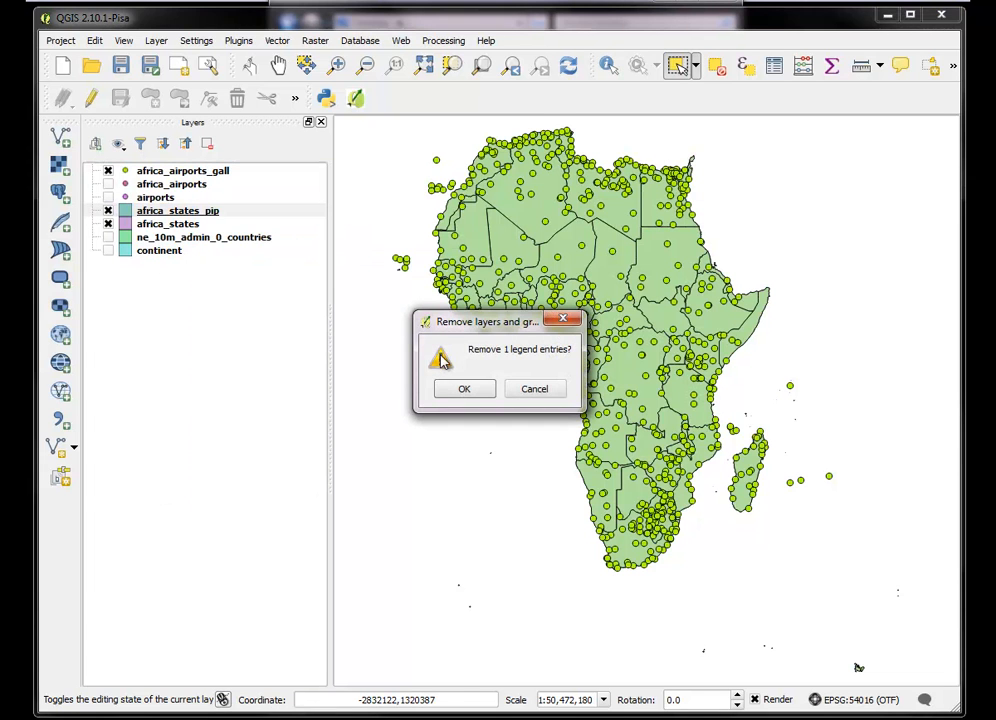
left_click(360, 297)
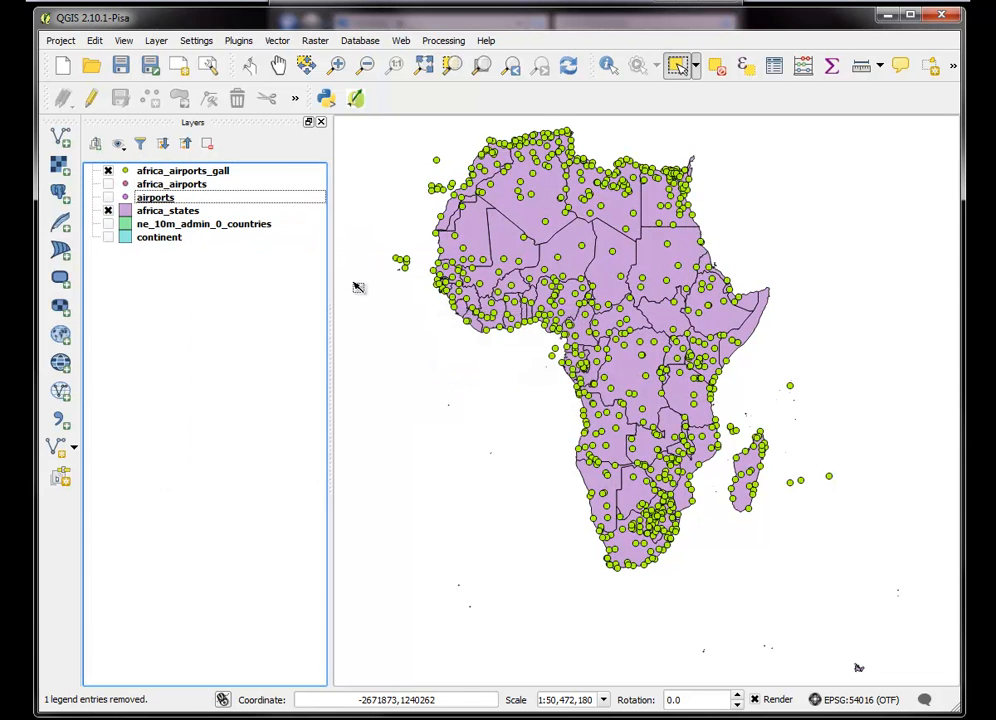
Set up Count Points in Polygon for africa_airports_gall within africa_states, replacing africa_states_pip.shp on the Desktop as the output
left_click(278, 41)
mouse_move(310, 184)
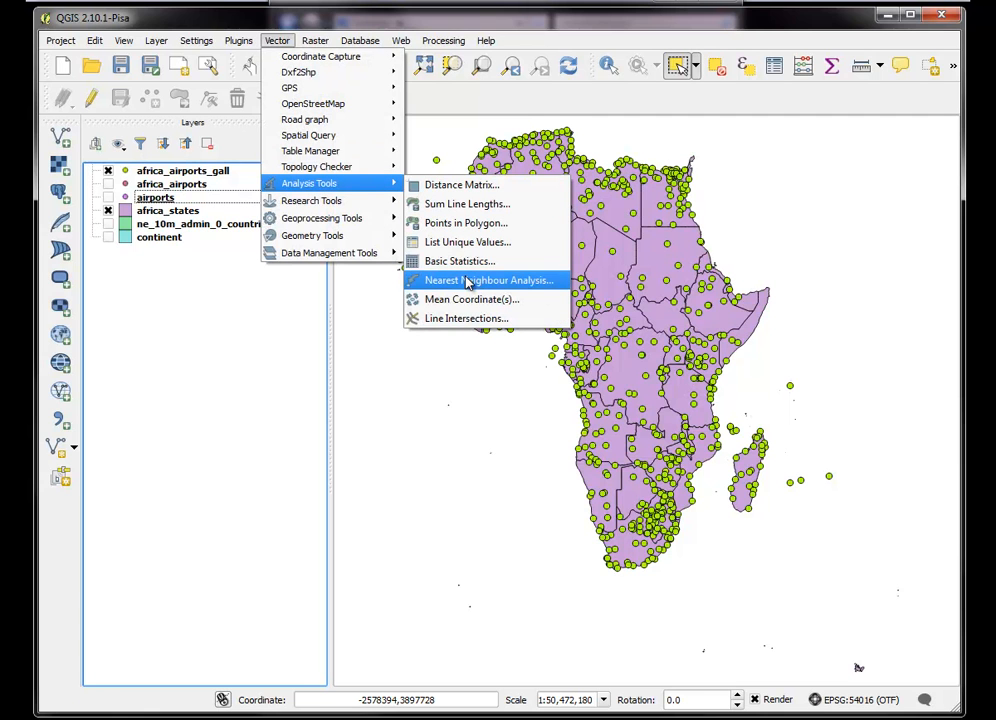
left_click(466, 224)
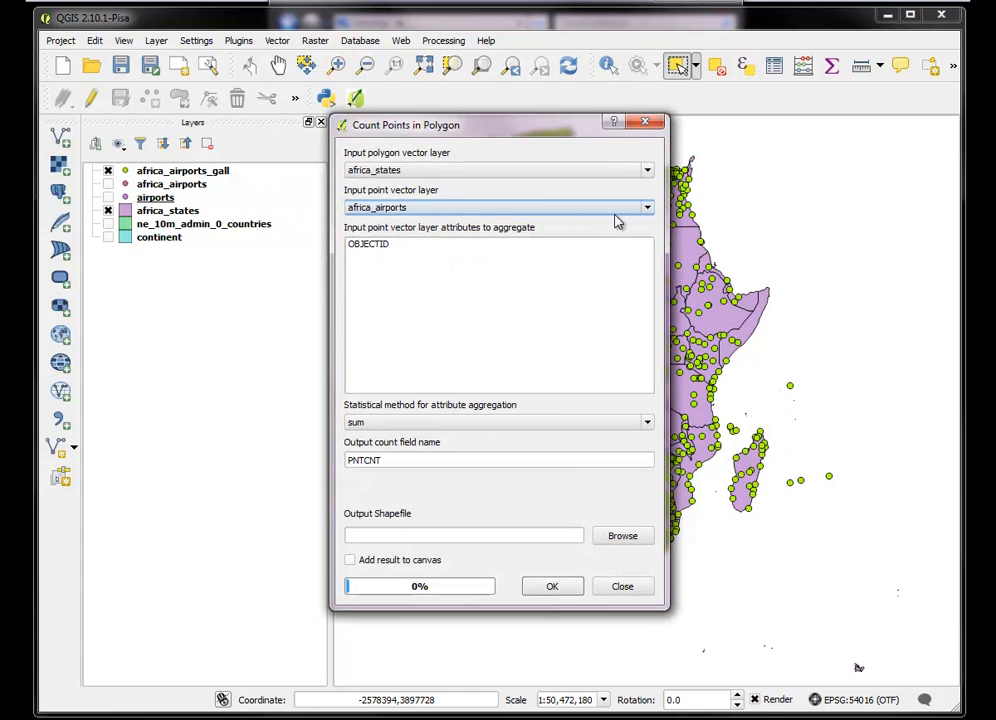
left_click(647, 209)
left_click(534, 232)
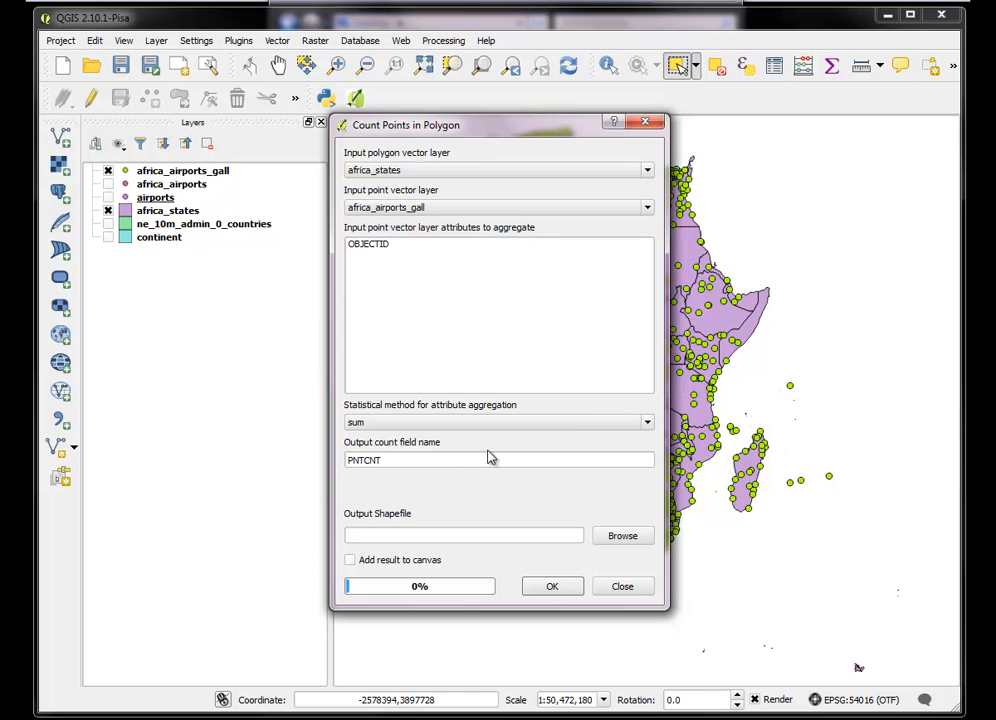
left_click(619, 537)
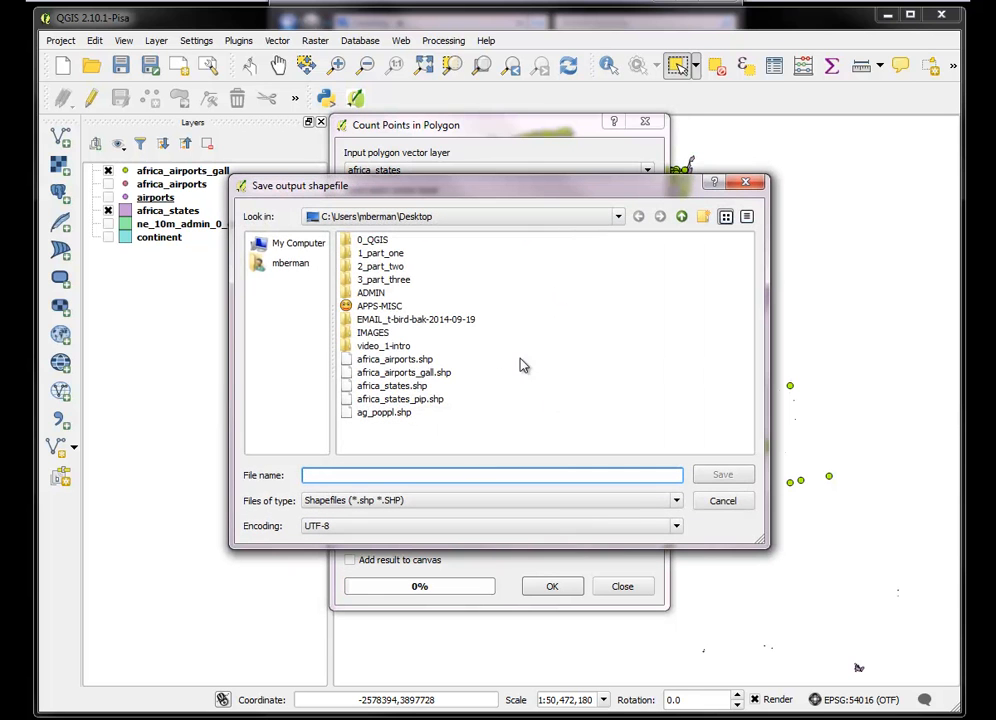
left_click(432, 400)
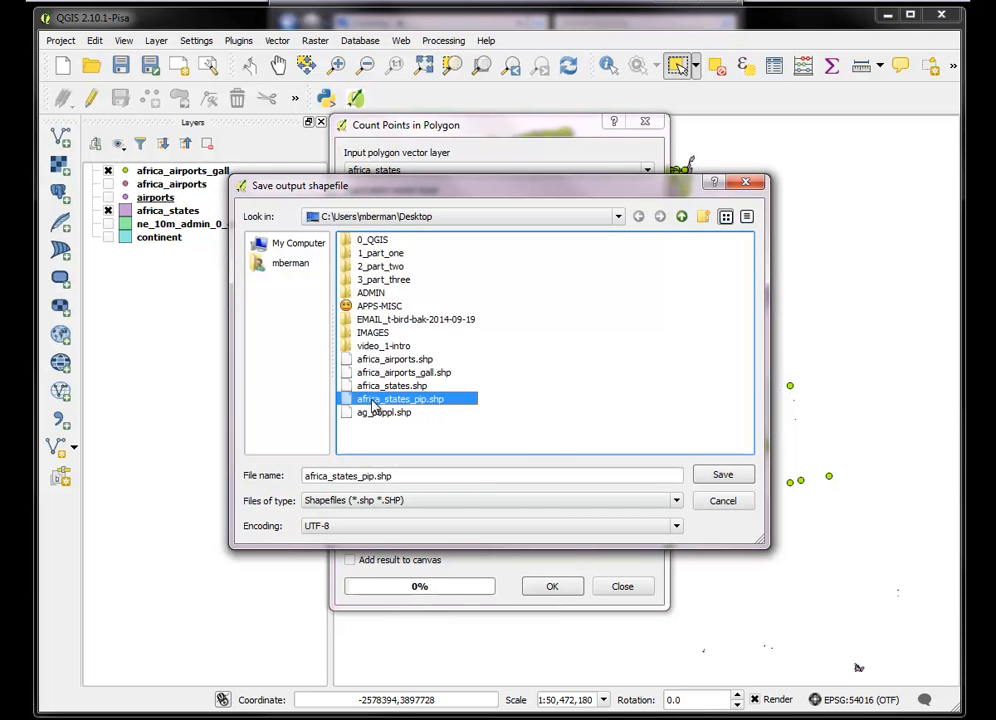
left_click(716, 479)
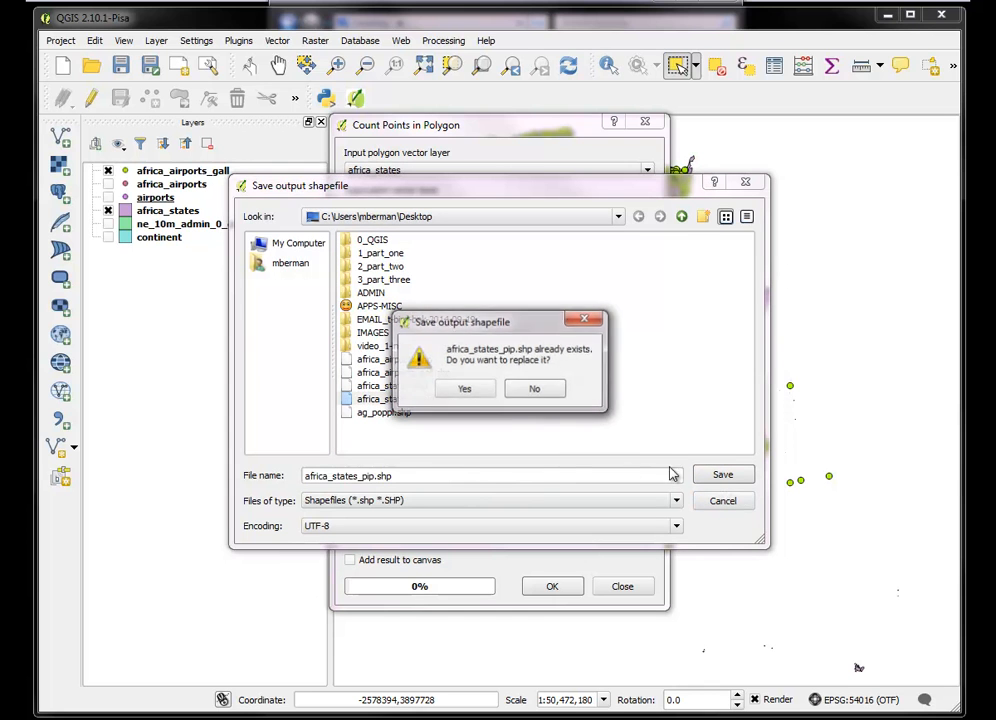
left_click(464, 390)
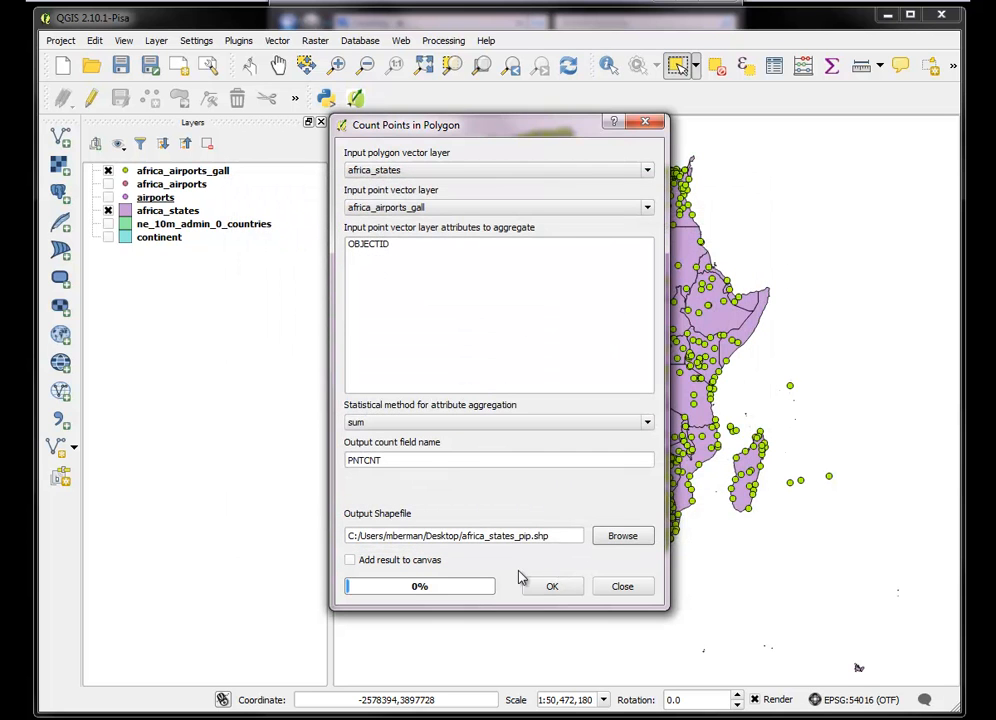
Run the africa_airports_gall point count with its result added to the canvas and close the tool
left_click(350, 560)
left_click(551, 587)
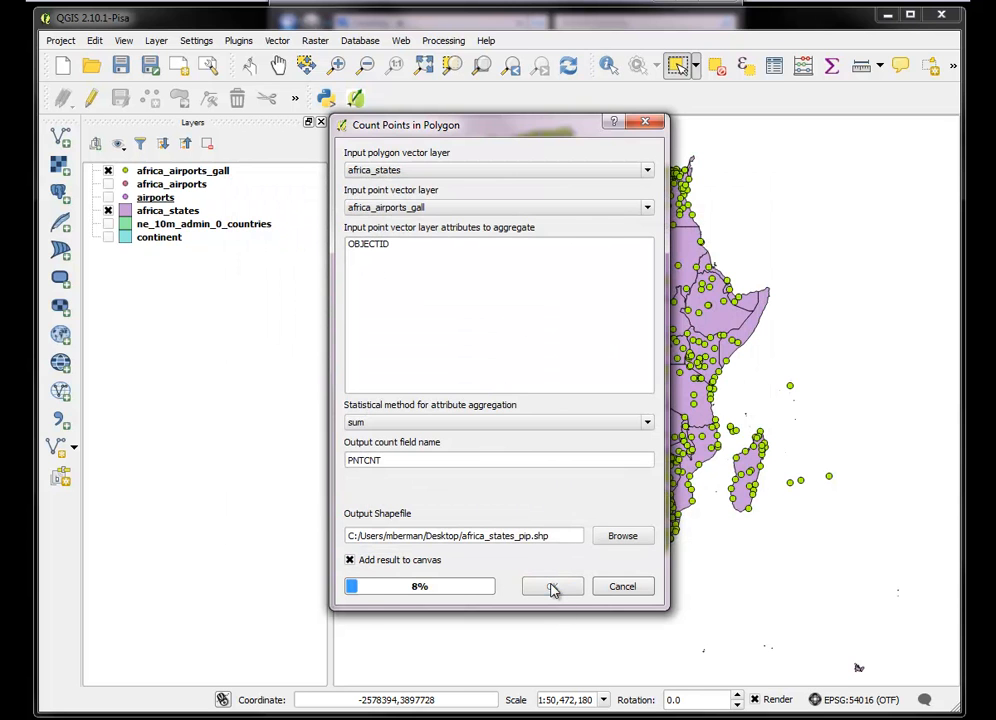
left_click(622, 587)
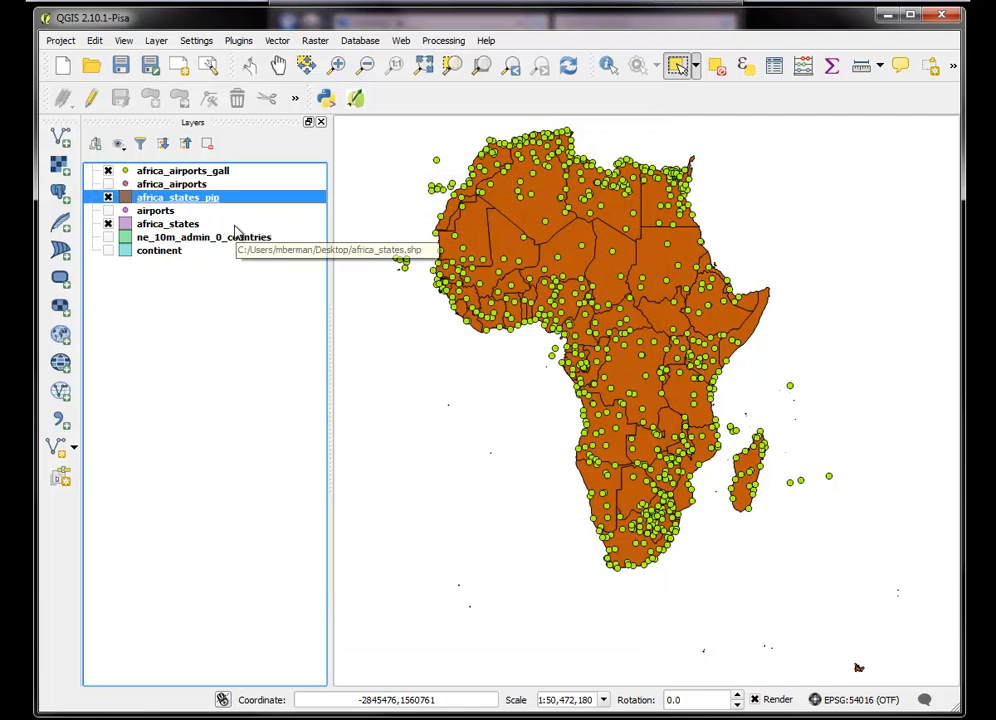
Examine the PNTCNT column in the new africa_states_pip layer's attribute table, and close the table
right_click(179, 205)
left_click(236, 351)
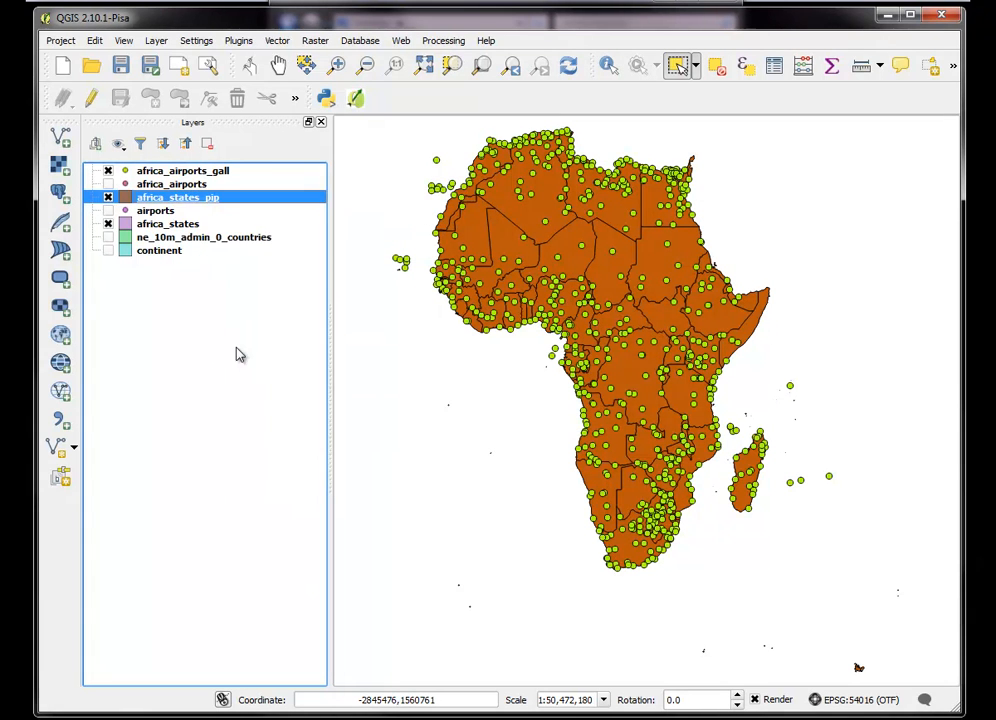
left_click_drag(296, 393, 758, 404)
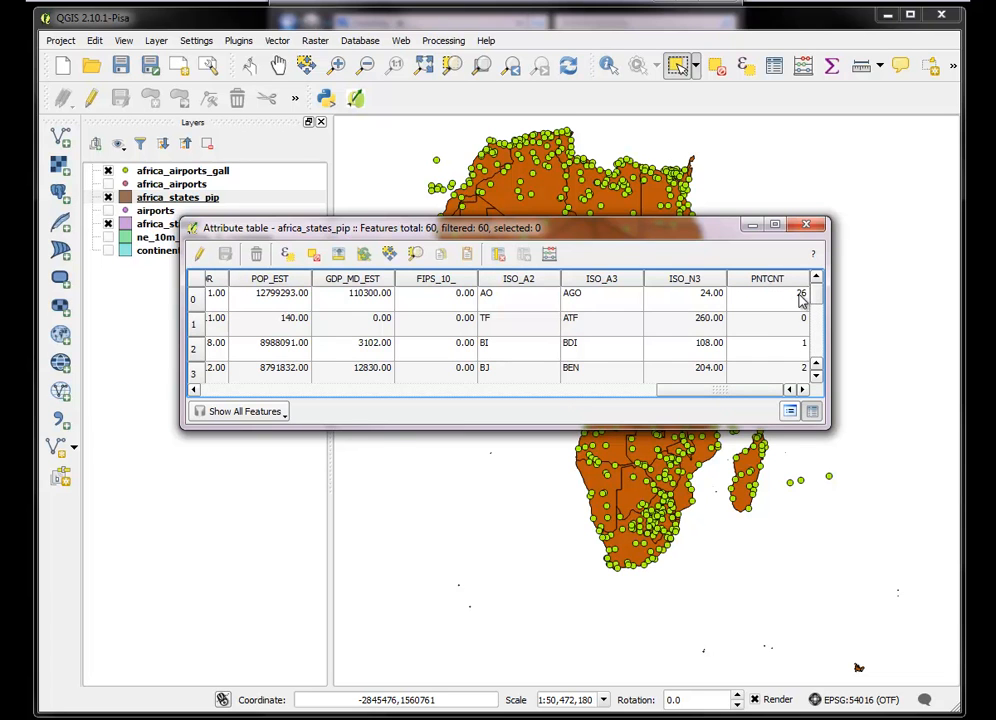
left_click(806, 225)
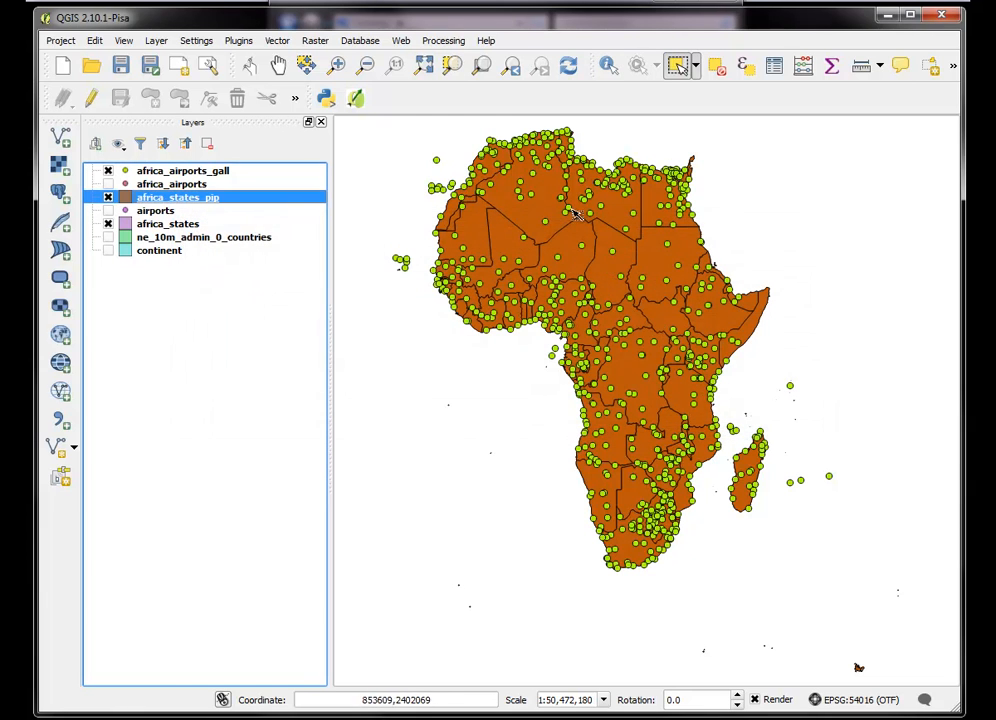
Change the africa_states_pip layer's style to Graduated, based on the PNTCNT column
right_click(175, 201)
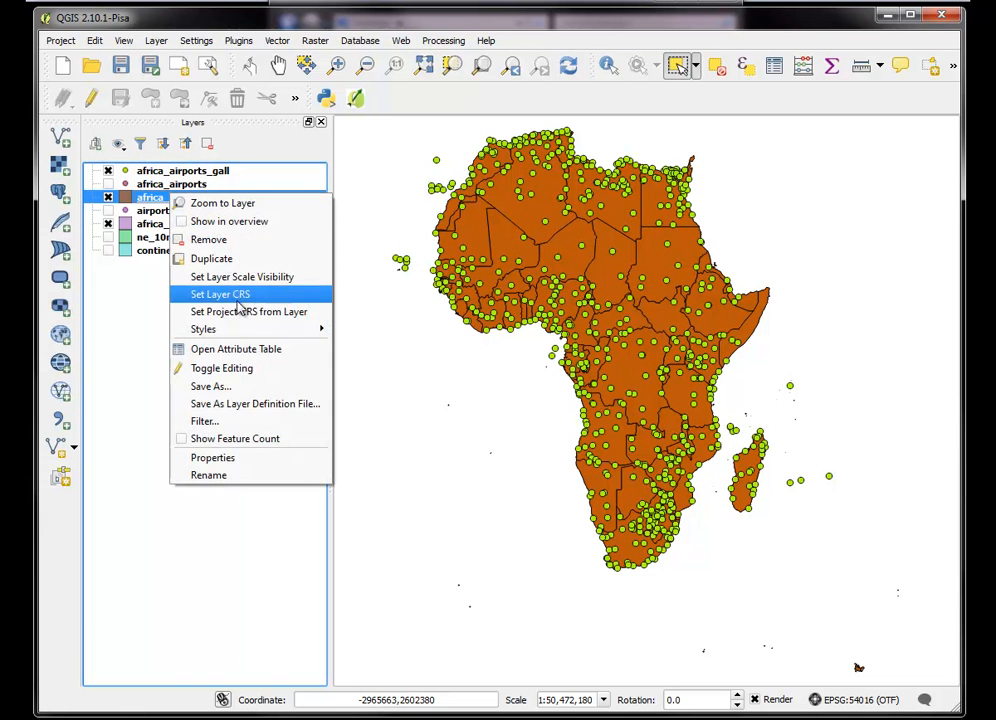
left_click(236, 458)
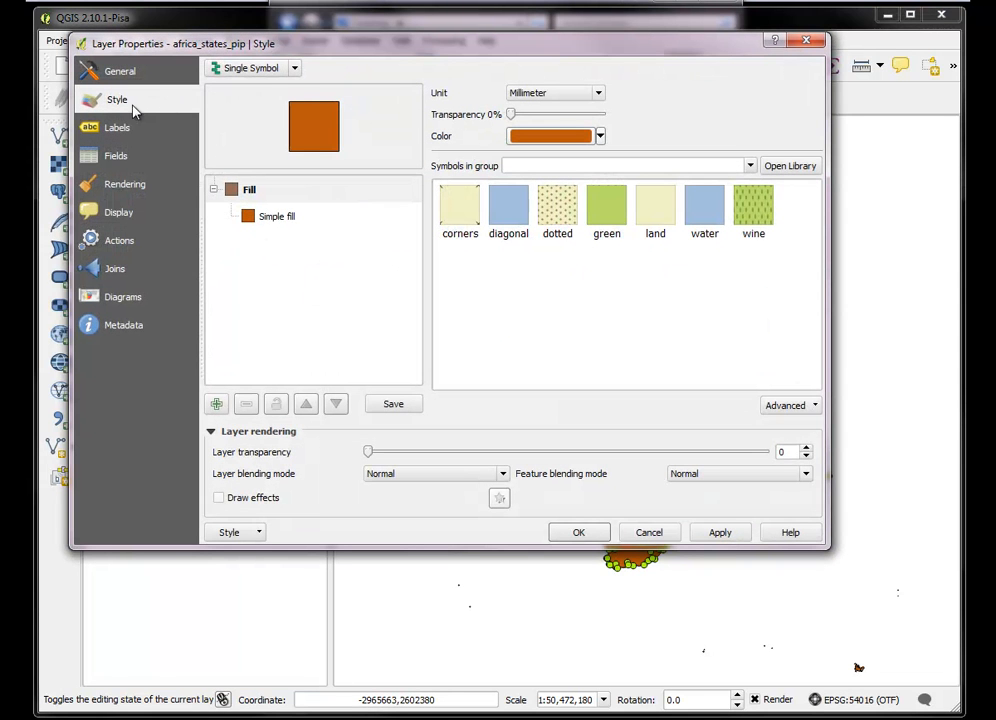
left_click(292, 68)
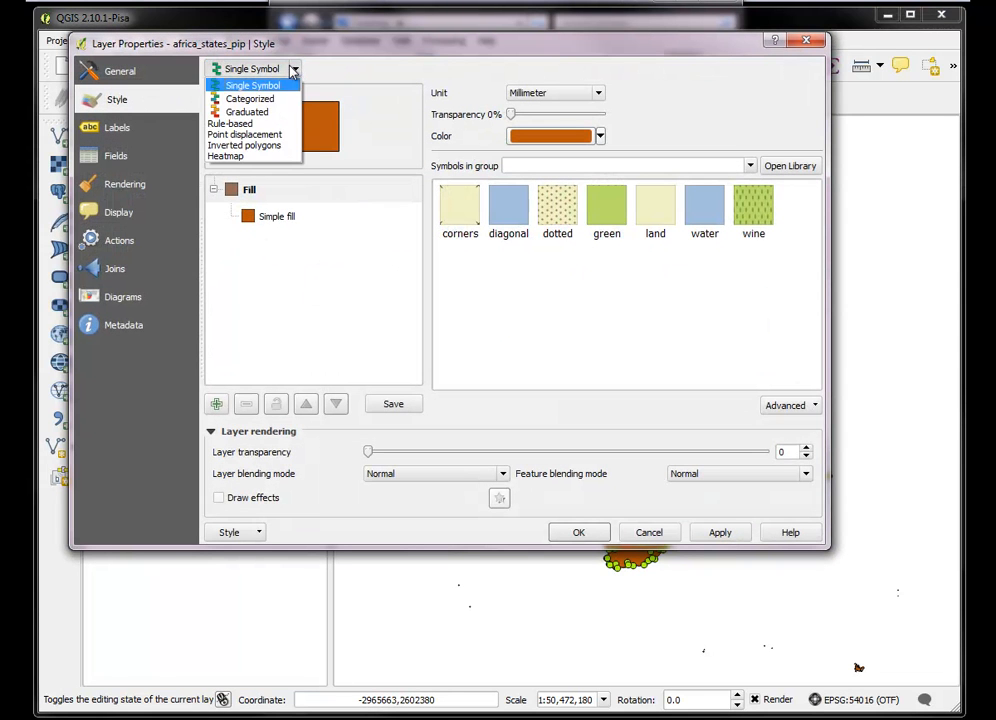
left_click(255, 110)
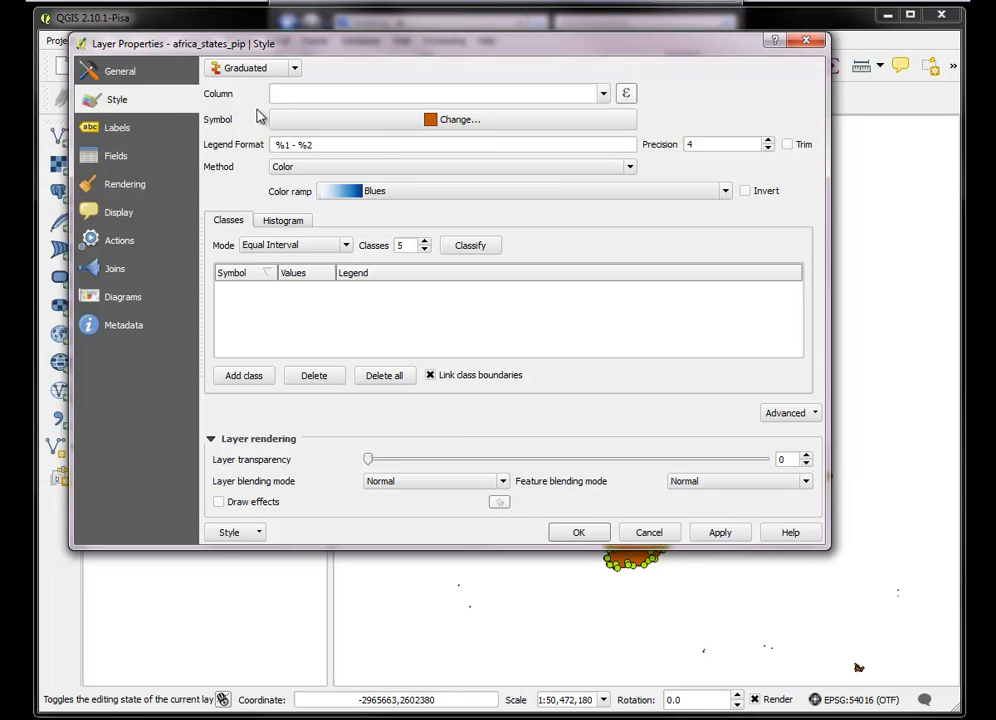
left_click(604, 95)
left_click_drag(604, 132, 596, 178)
left_click(313, 209)
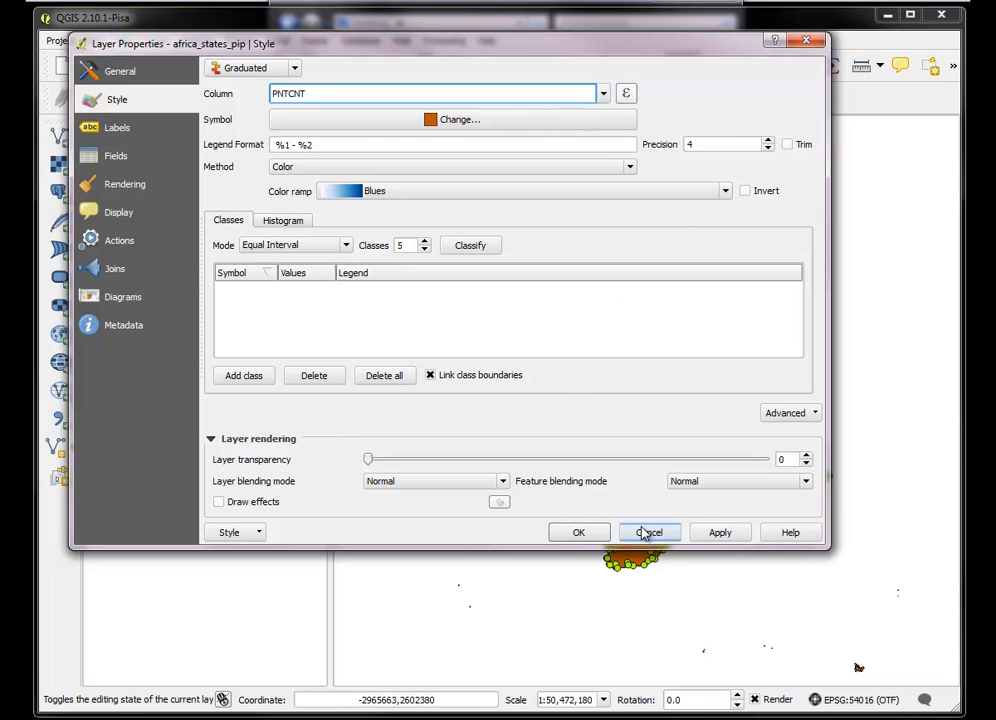
Classify PNTCNT into 5 equal-interval classes with the Blues color ramp and apply the style to the layer
left_click(716, 533)
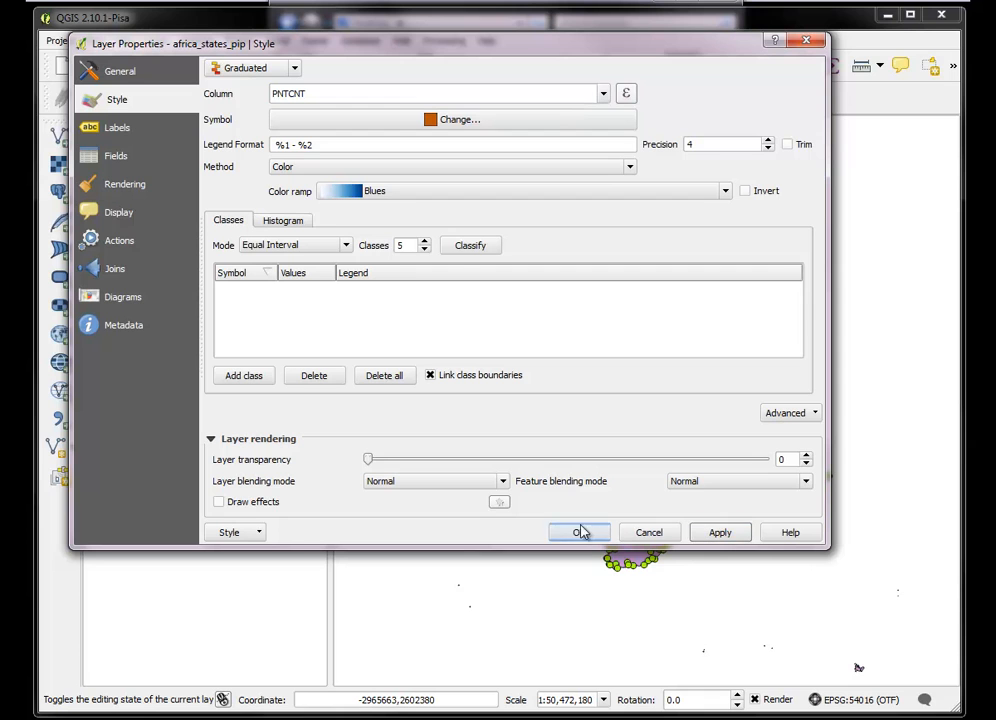
left_click(462, 250)
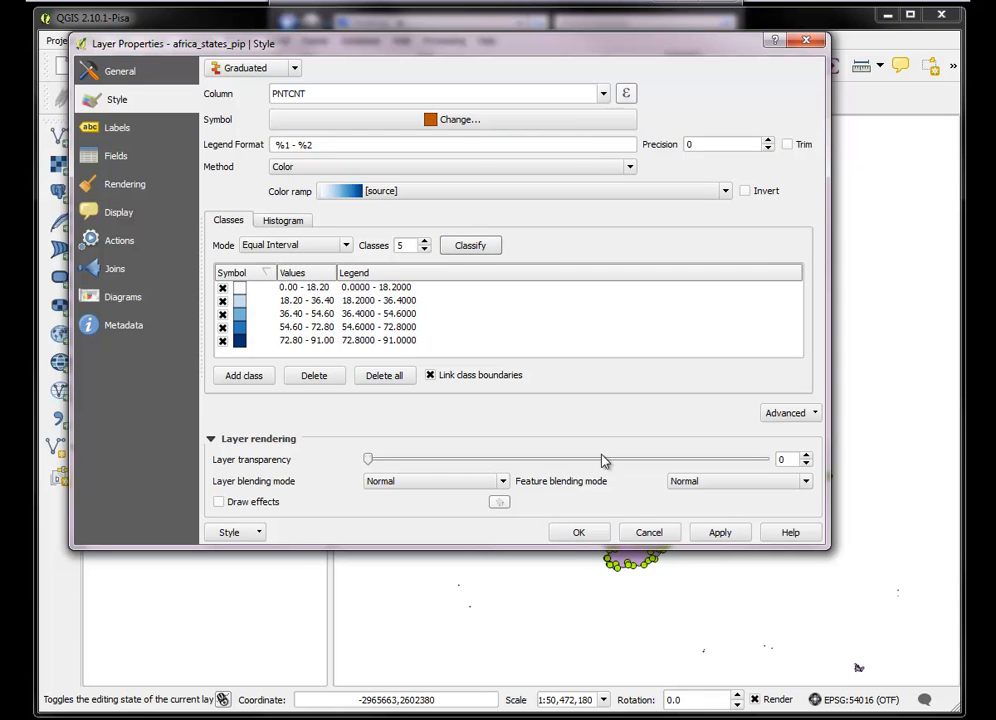
left_click(721, 533)
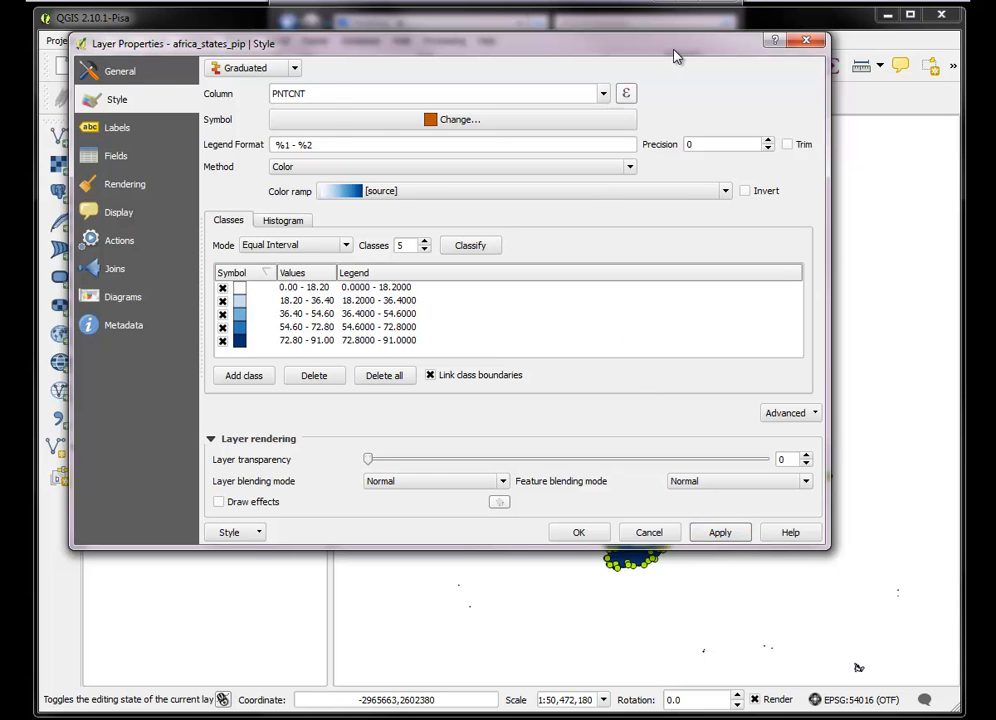
Switch the africa_states_pip classification mode to Natural Breaks (Jenks), apply it and close the layer properties
left_click_drag(675, 58, 197, 316)
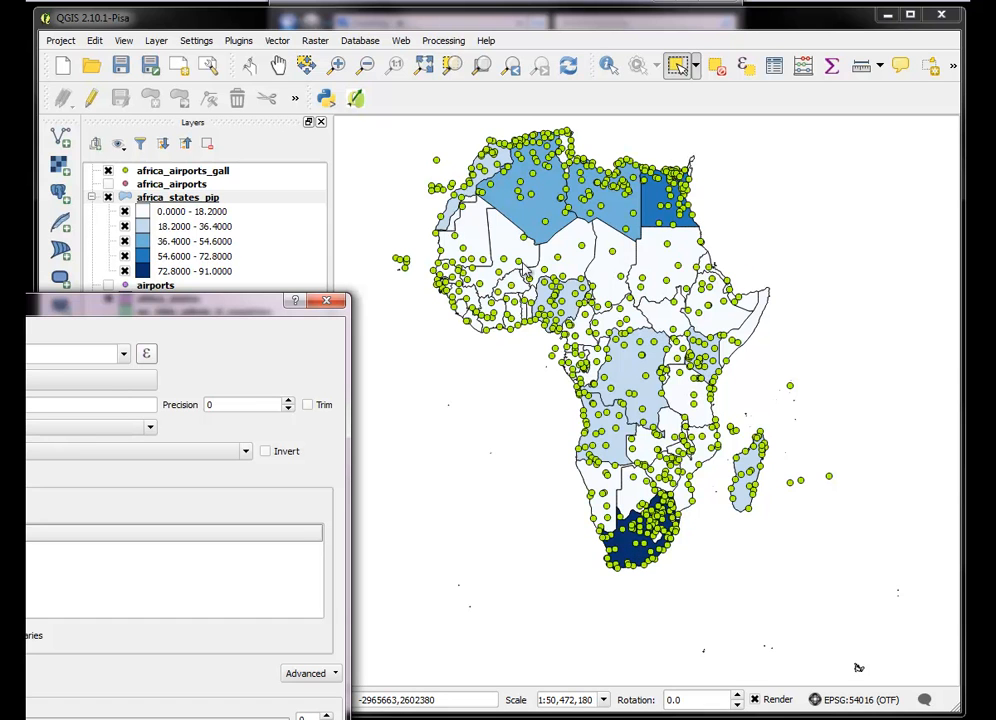
left_click_drag(233, 305, 778, 118)
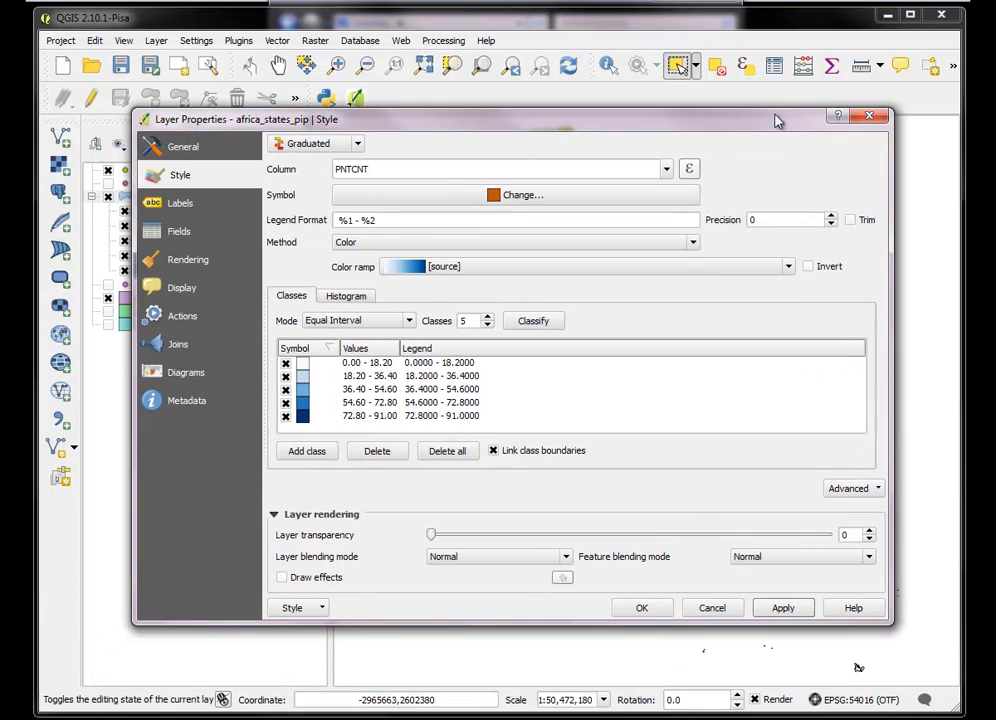
left_click(409, 322)
left_click(350, 357)
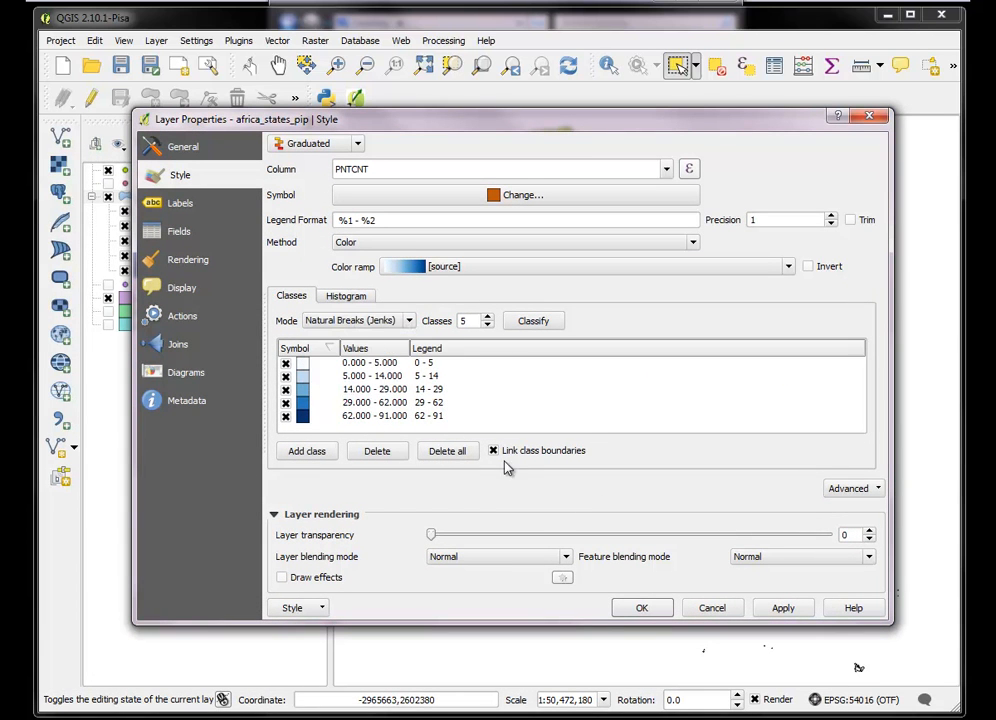
left_click(779, 609)
left_click(640, 609)
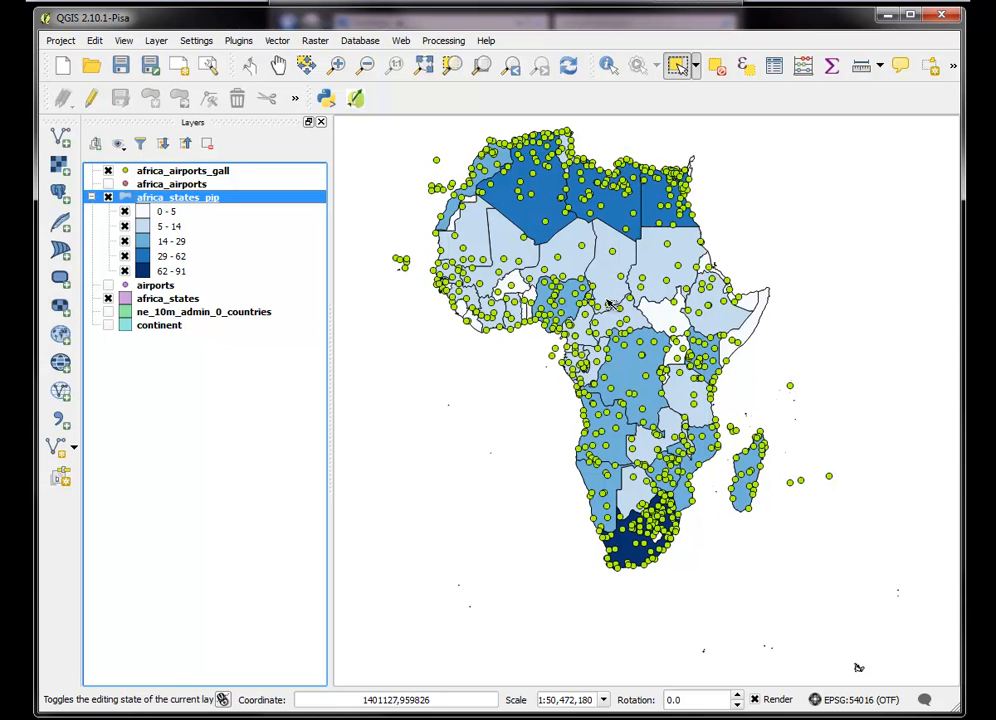
Hide the africa_airports_gall layer so the shaded countries can be seen without the airport points
left_click(109, 172)
left_click(108, 172)
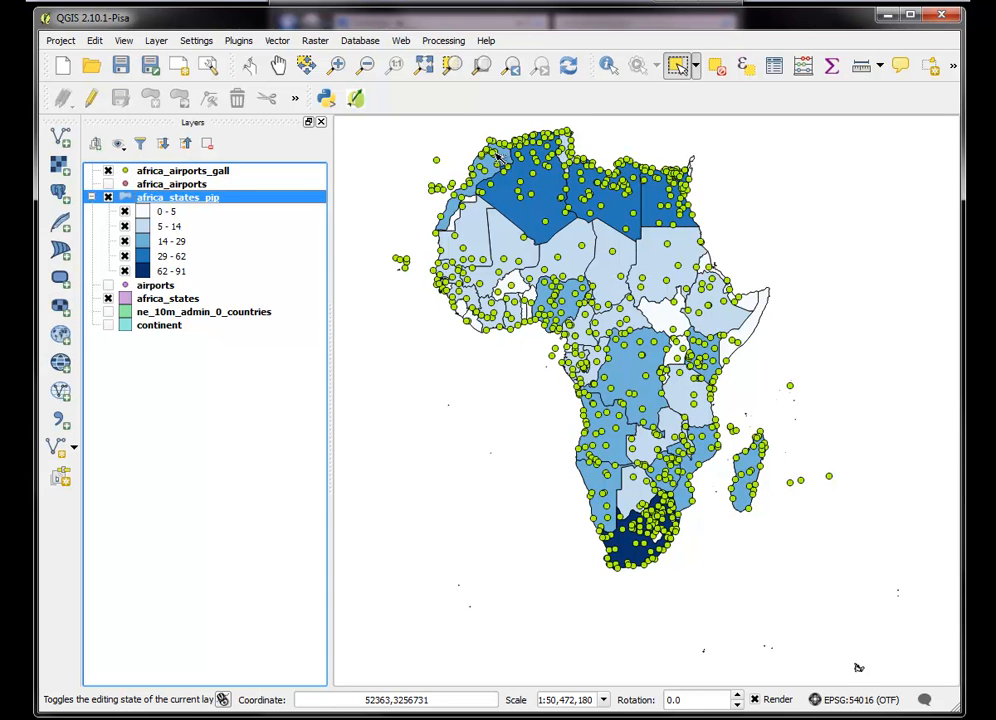
left_click(108, 172)
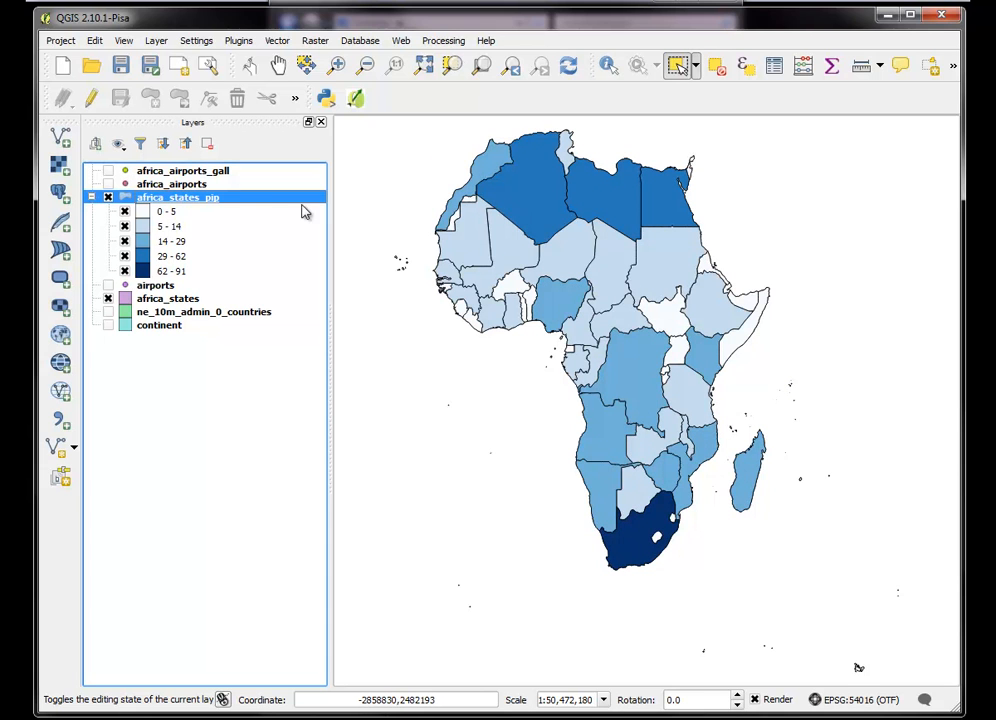
Turn on labels for the africa_states_pip layer using the PNTCNT field
right_click(195, 207)
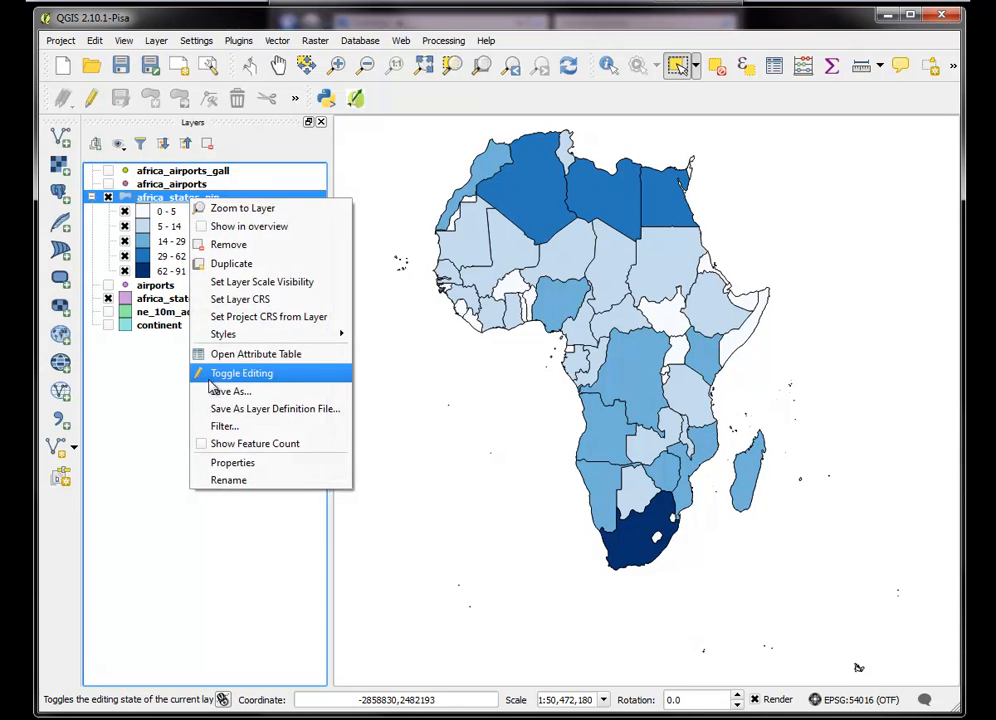
left_click(230, 463)
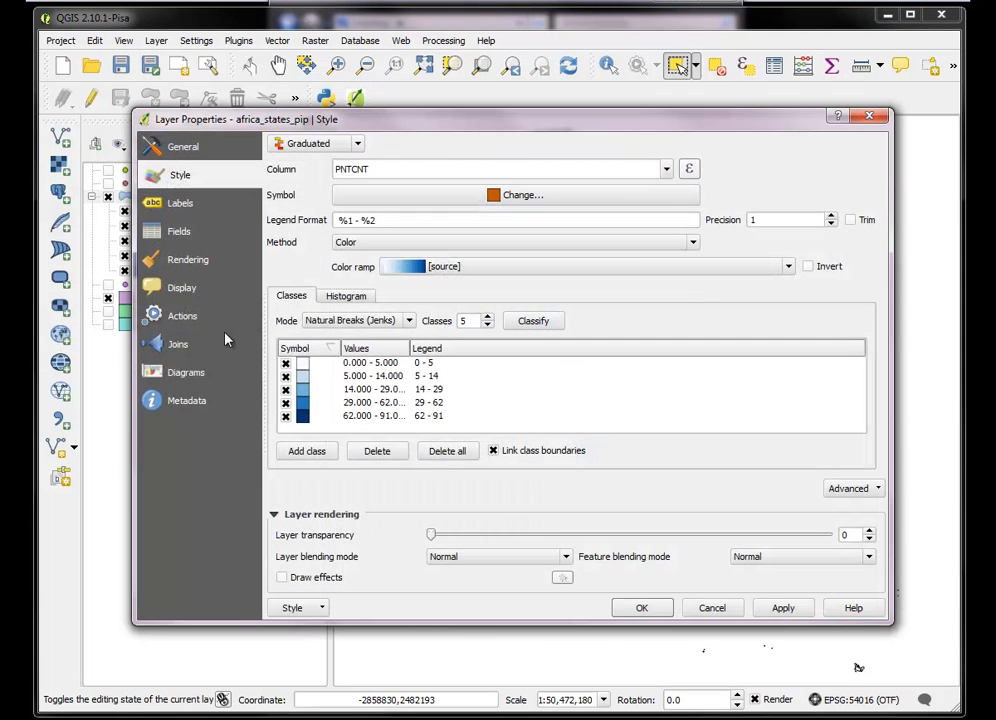
left_click(182, 205)
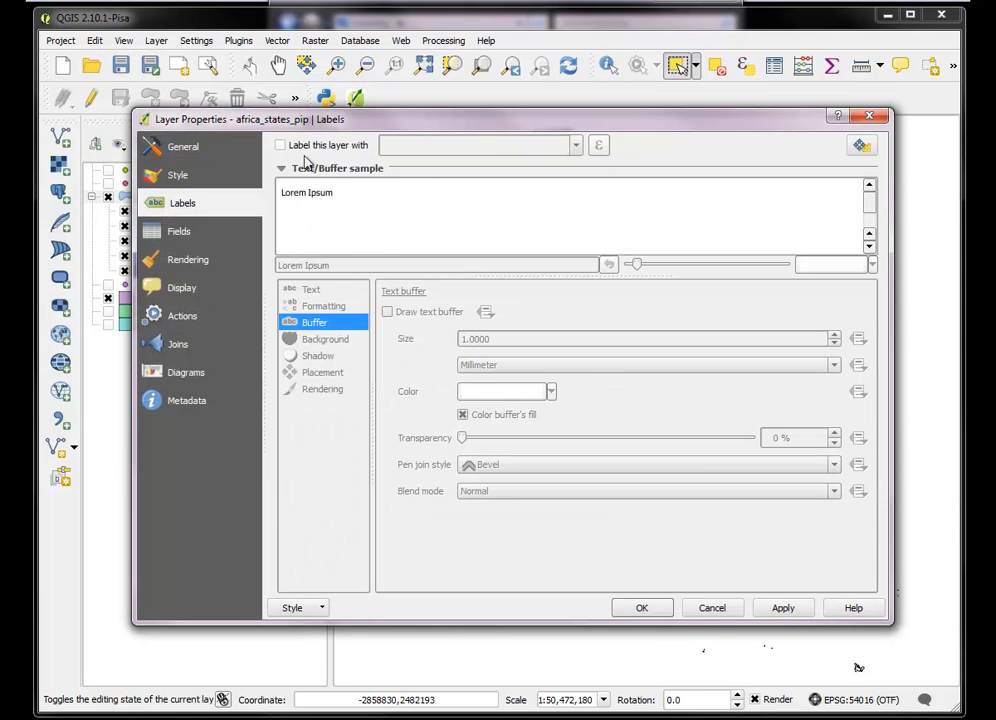
left_click(281, 145)
left_click(576, 145)
left_click_drag(576, 182, 574, 244)
left_click(413, 260)
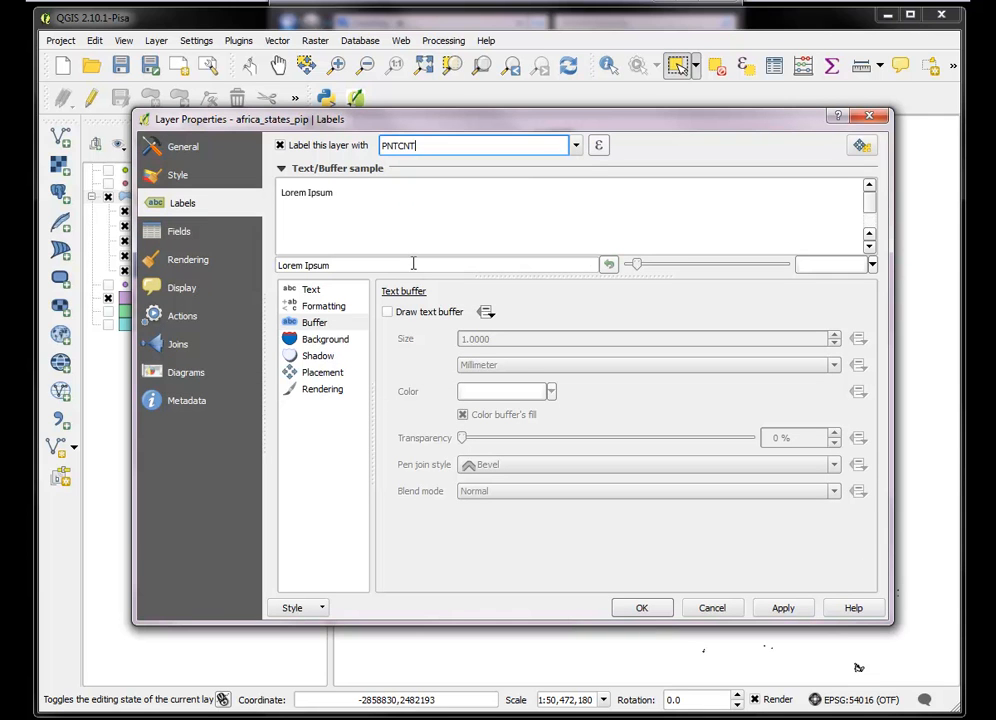
Set the label text color of africa_states_pip to yellow
left_click(311, 292)
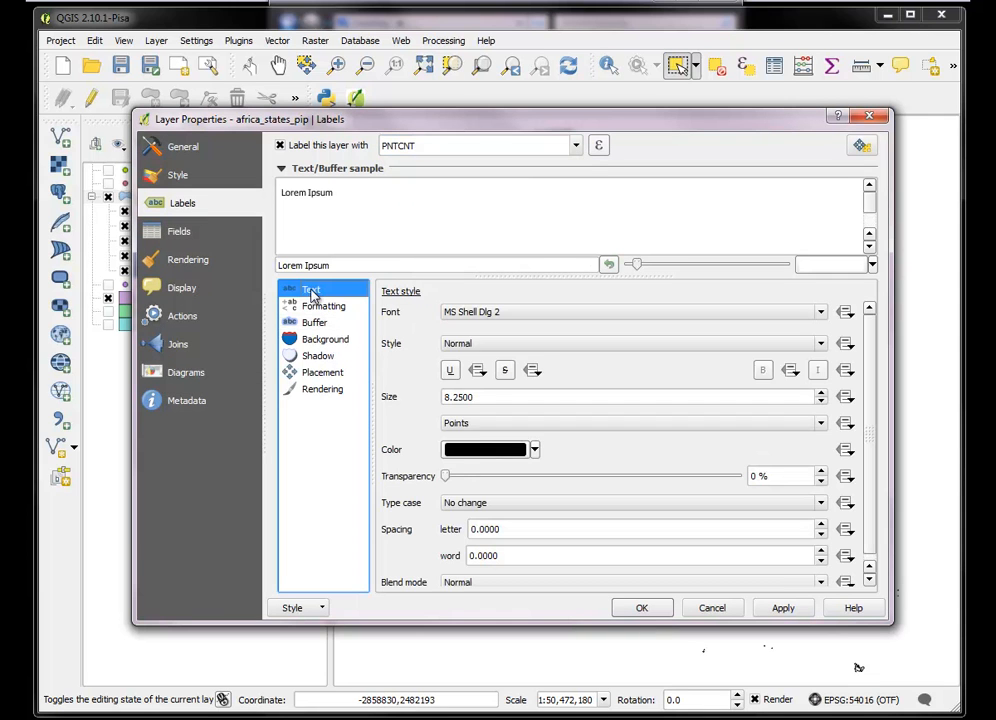
left_click(535, 452)
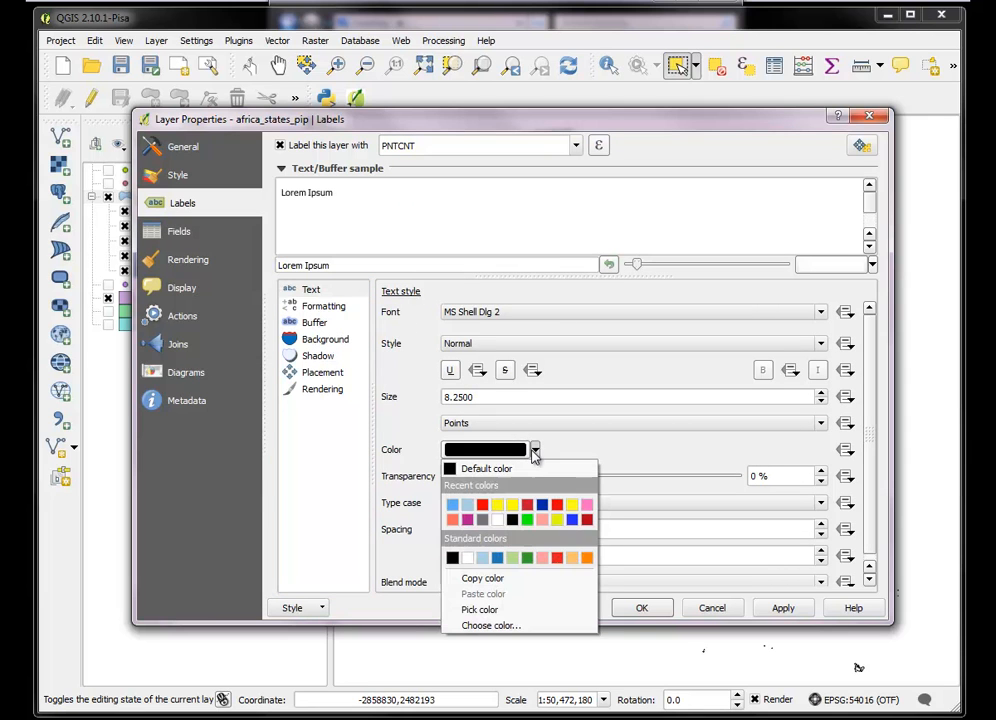
left_click(497, 504)
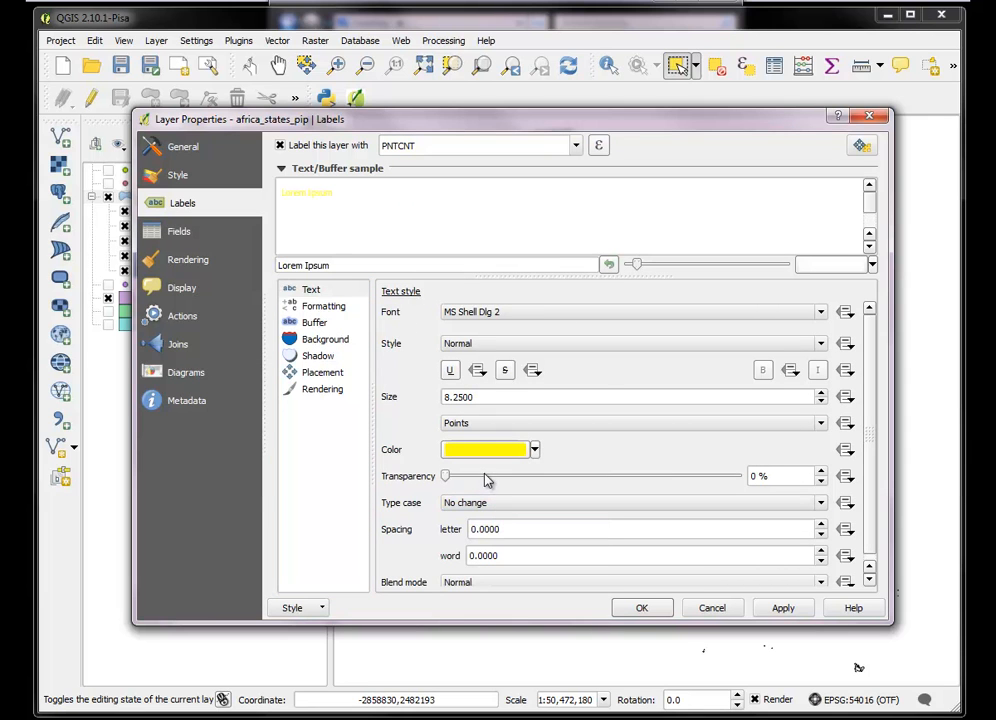
Draw a black text buffer around the labels with a size of 1.3 millimeters
left_click(314, 323)
left_click(388, 312)
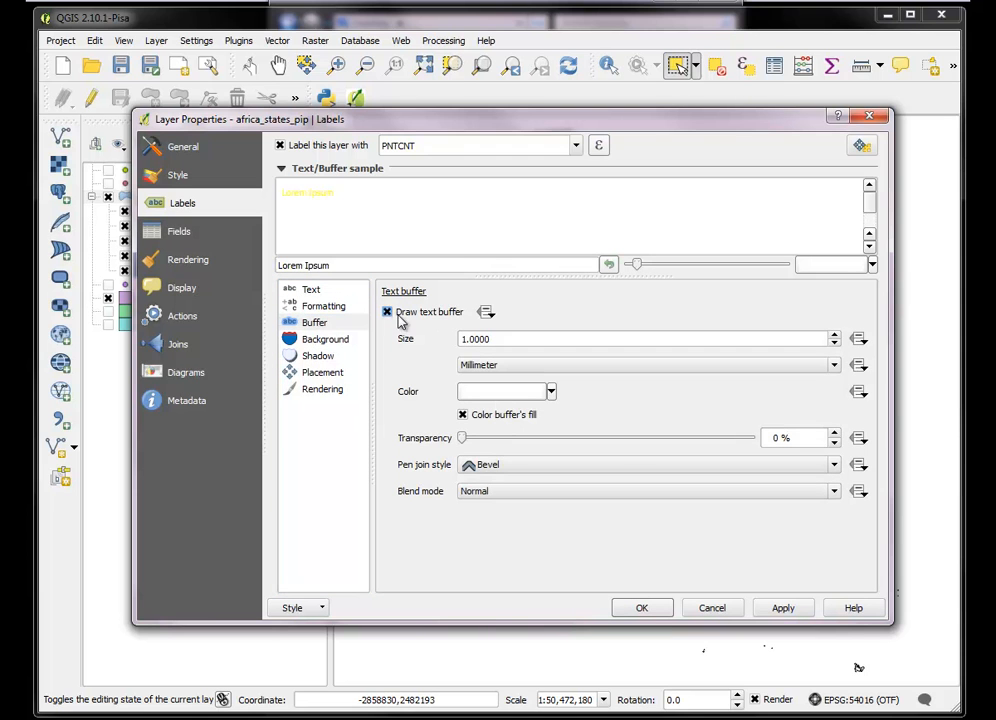
left_click(550, 391)
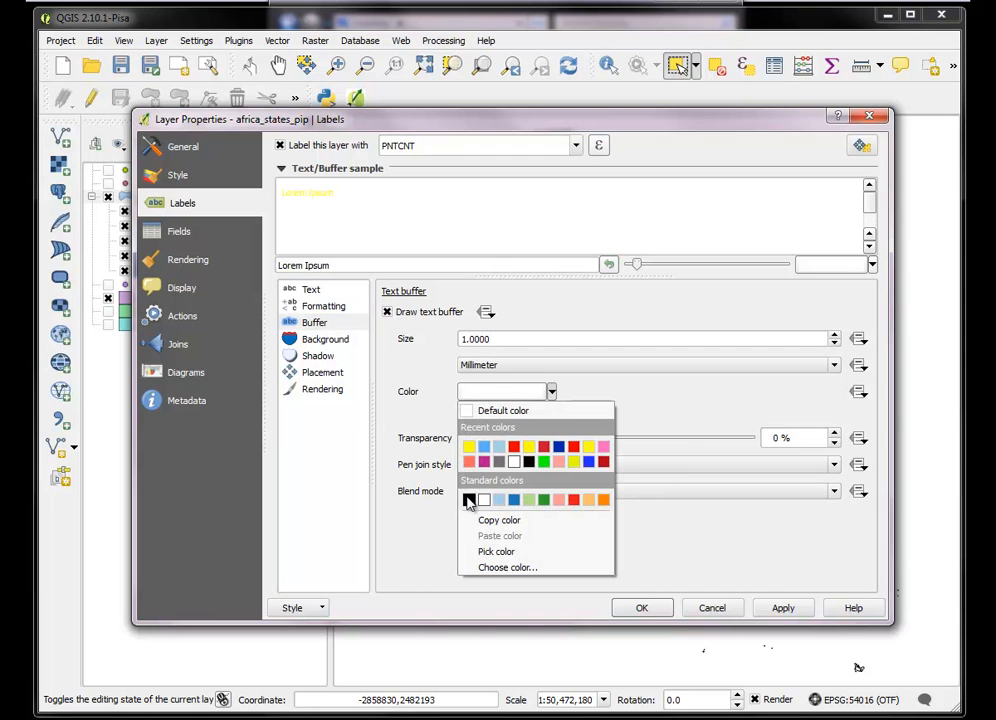
left_click(469, 500)
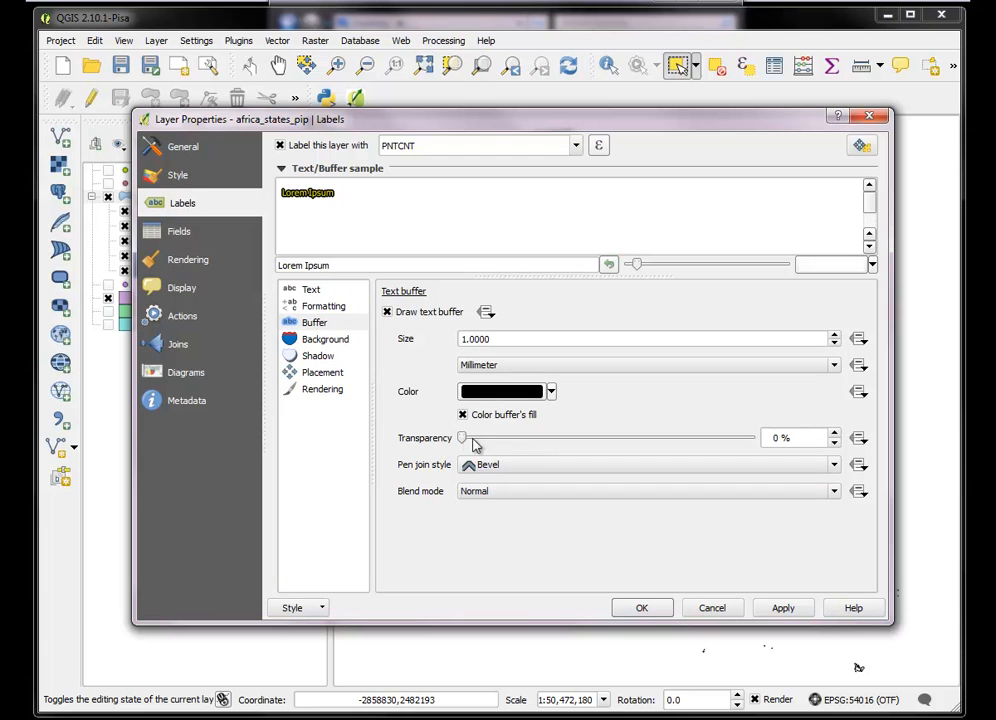
left_click(834, 336)
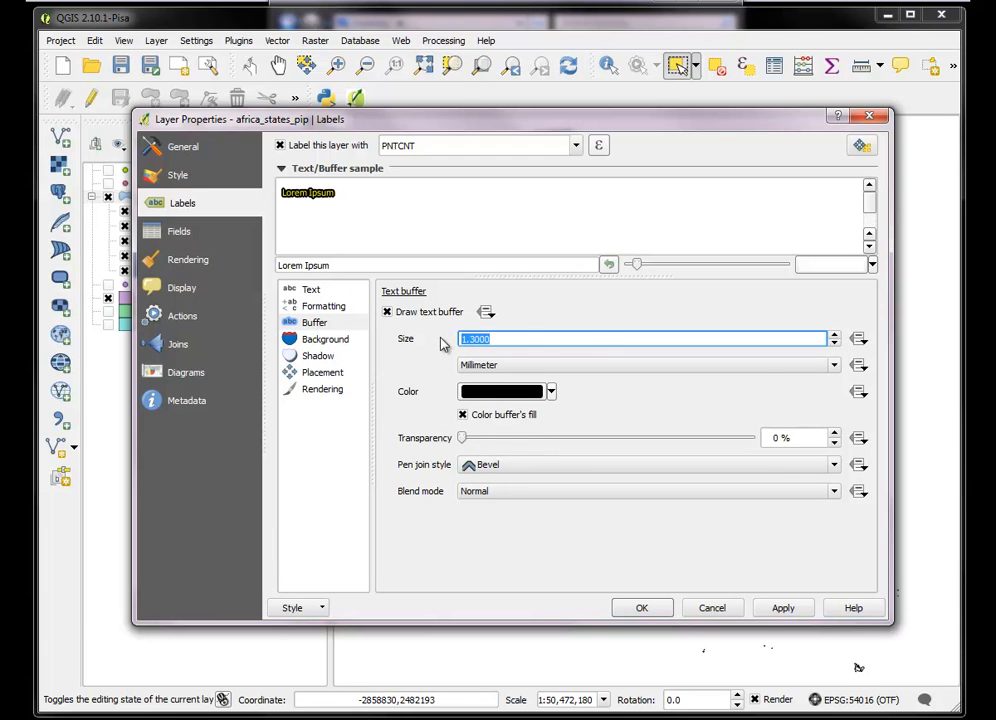
Set the label text size to 12.25 points, apply the label settings and close the layer properties
left_click(311, 290)
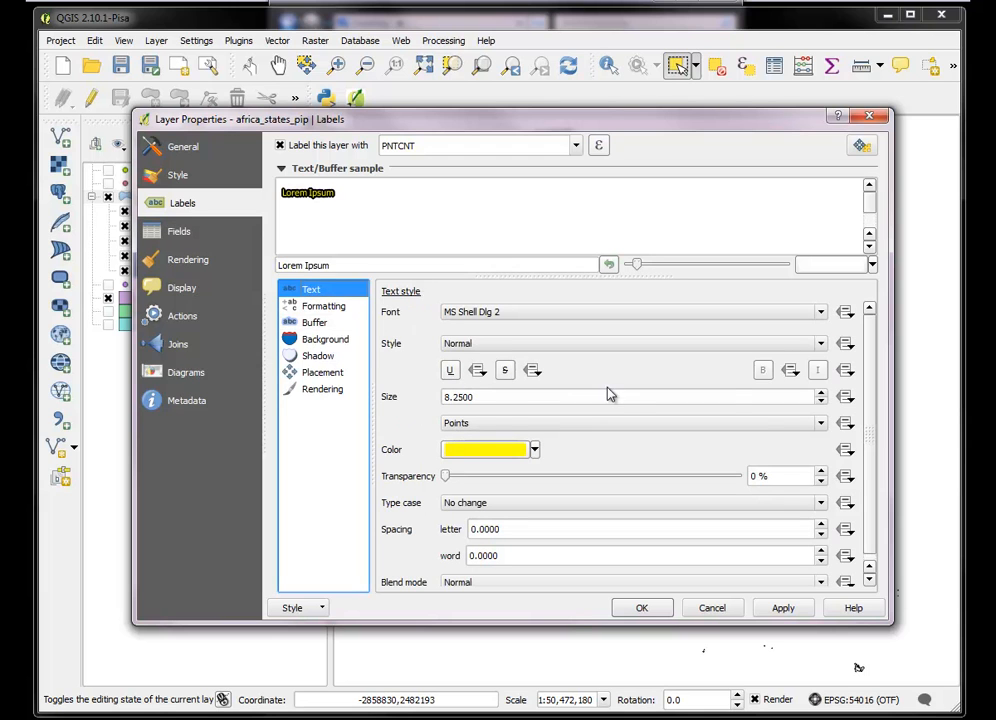
scroll(818, 397, "up", 3)
scroll(818, 397, "up", 1)
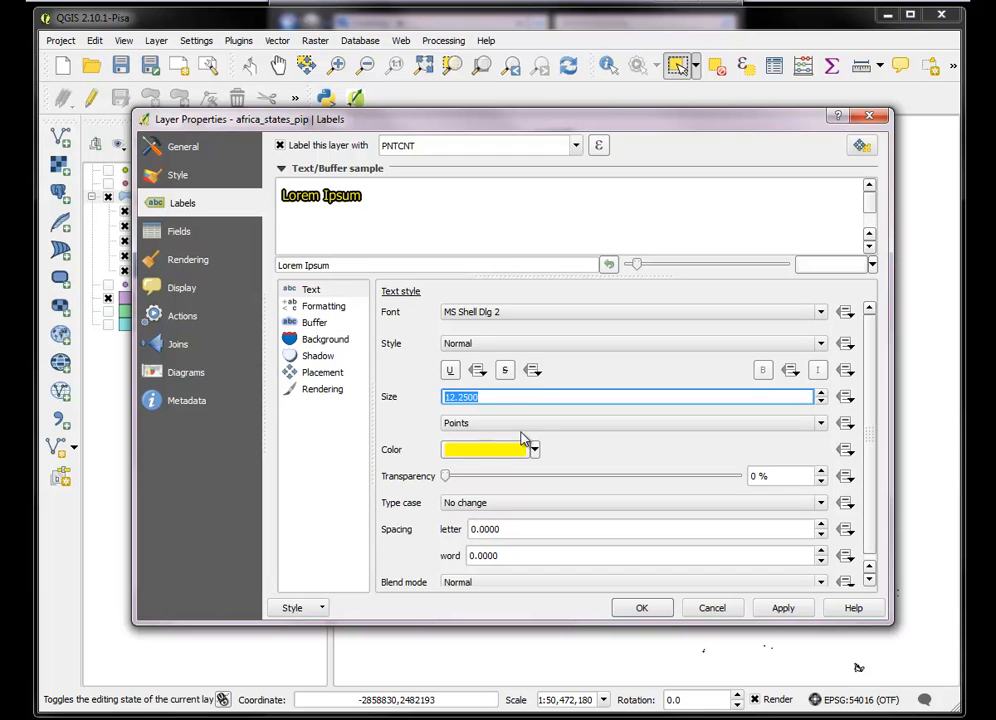
left_click(783, 607)
left_click(640, 607)
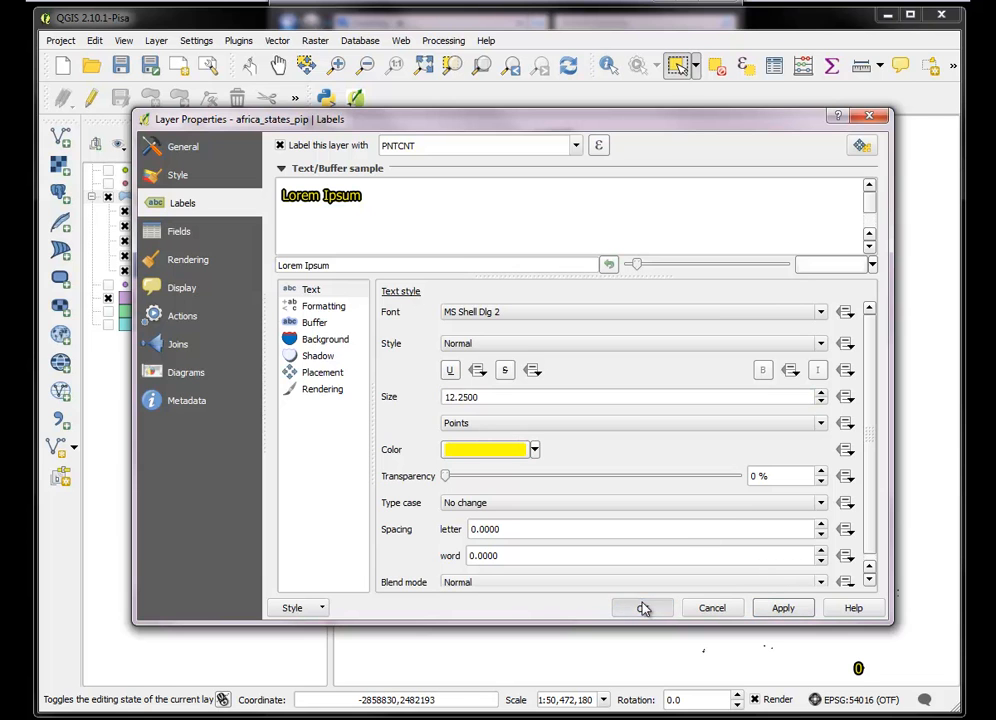